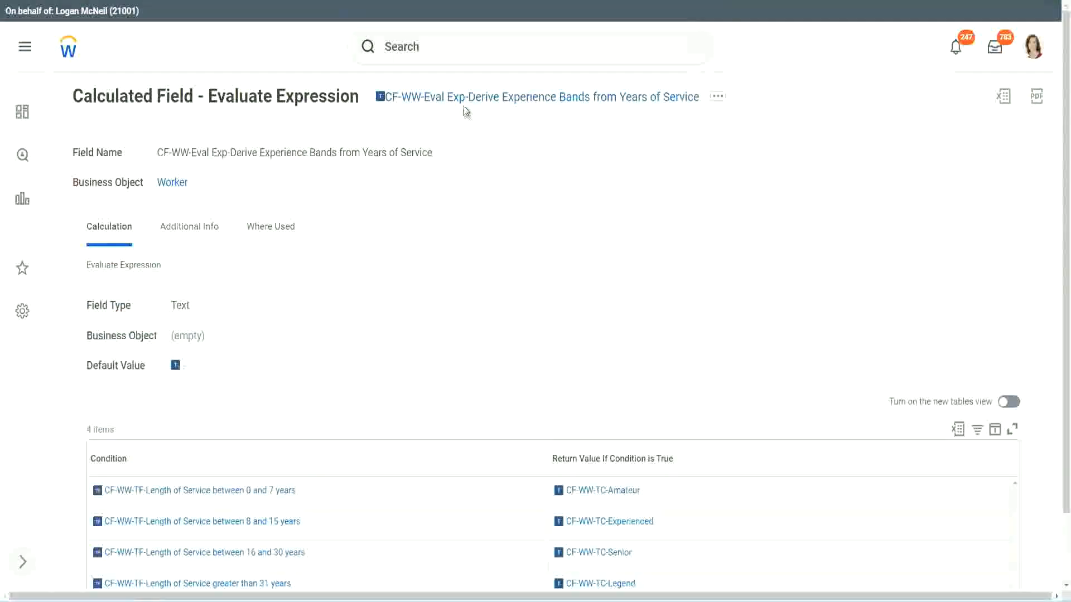
# Copy the name of the Evaluate Expression calculated field and open the Create Calculated Field task
pyautogui.rightClick(465, 102)
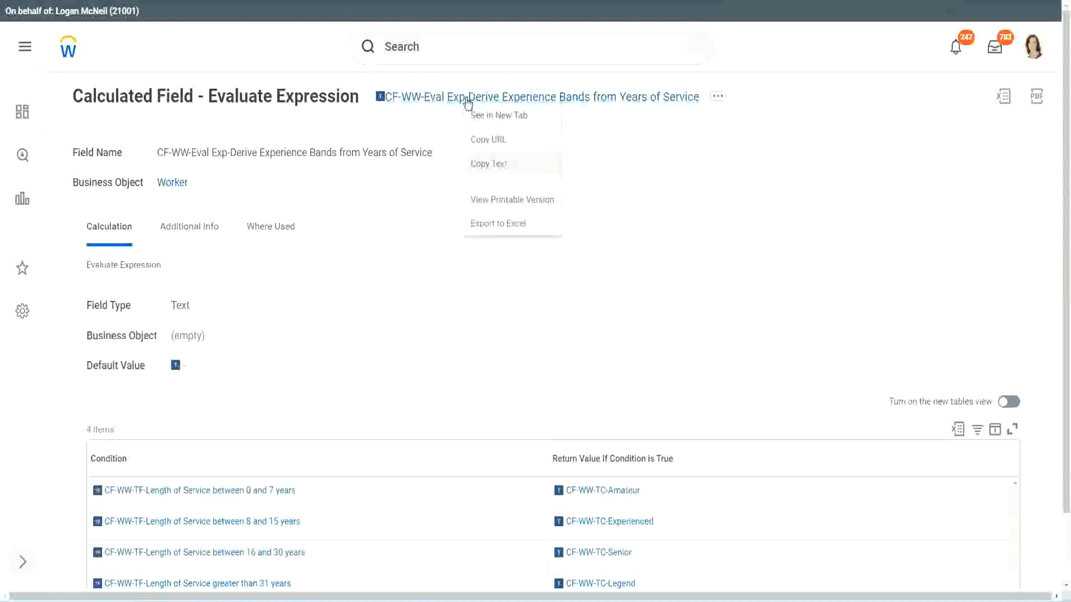
pyautogui.click(501, 166)
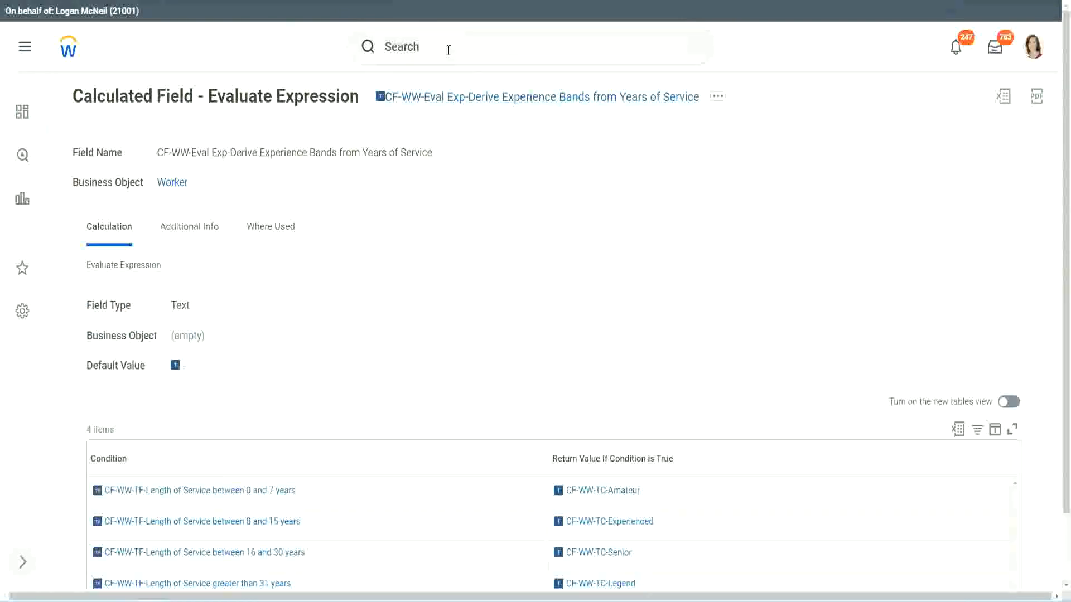
pyautogui.click(448, 50)
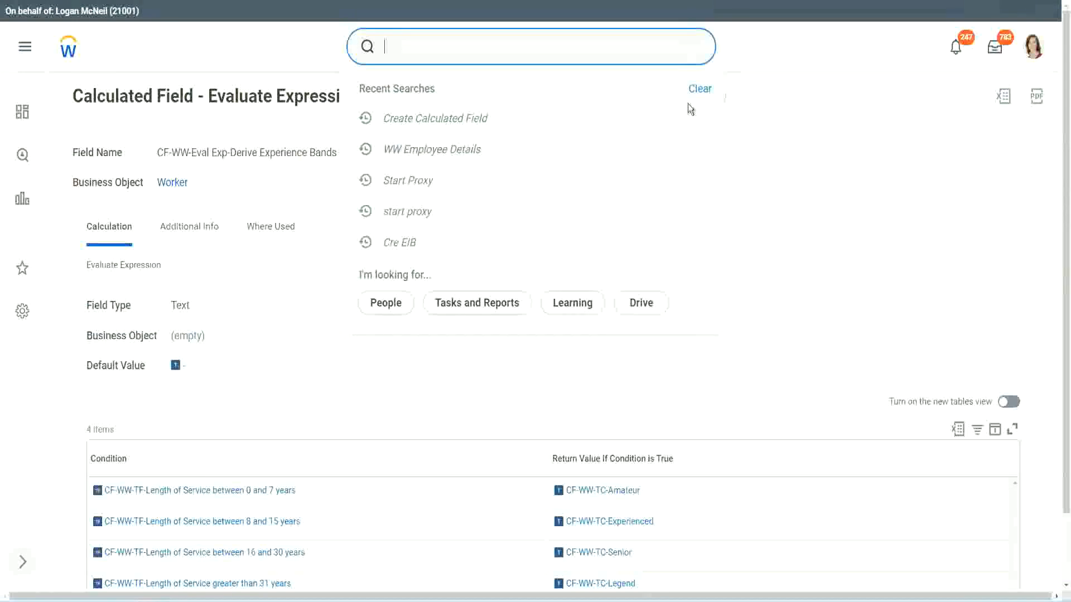
pyautogui.press('Escape')
pyautogui.click(424, 42)
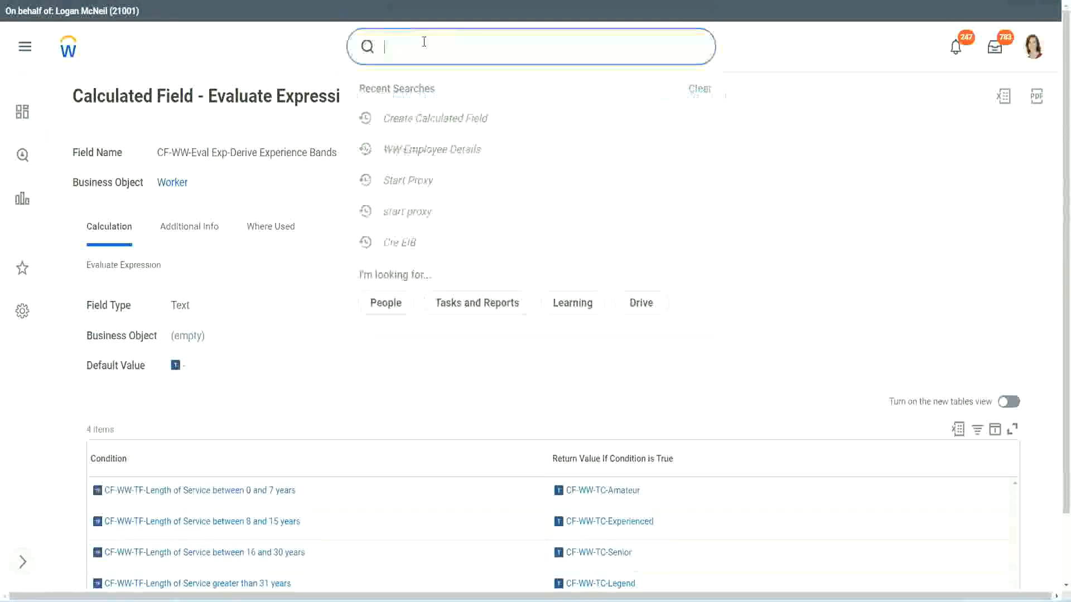
pyautogui.write('create calc')
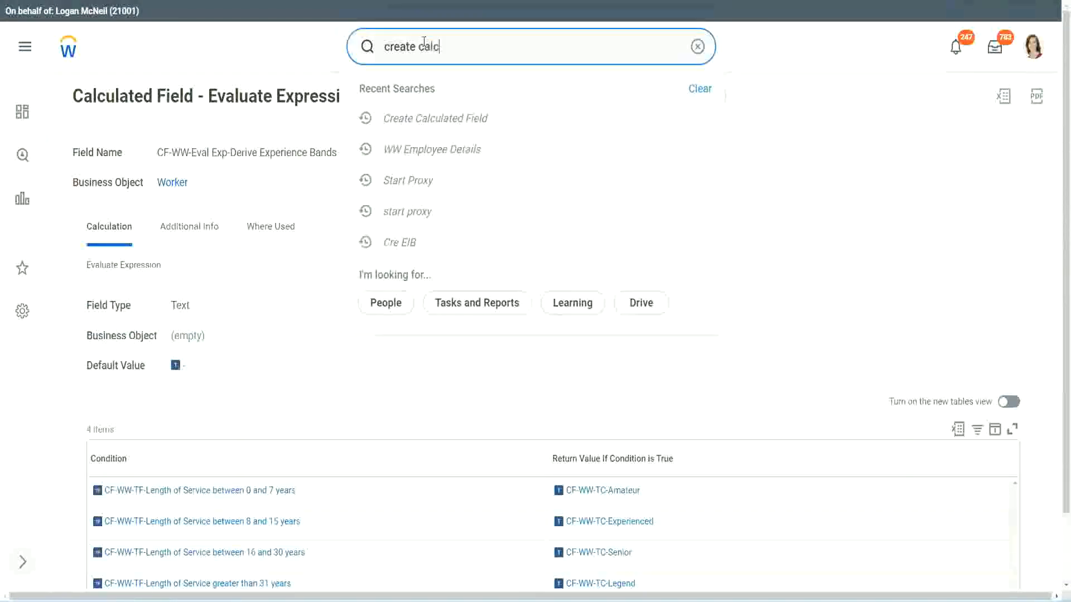
pyautogui.write(' field')
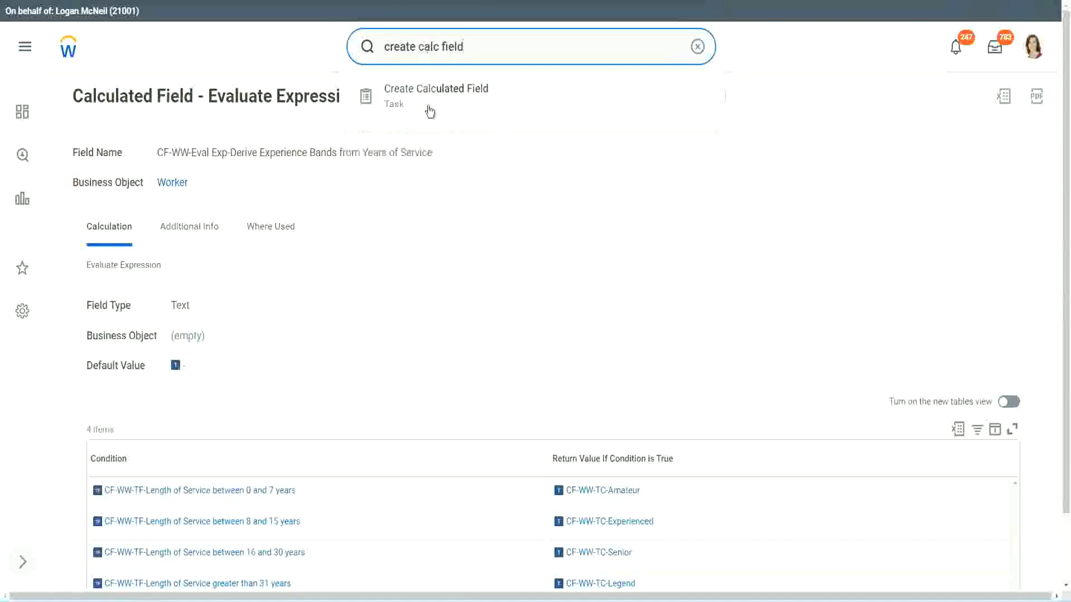
pyautogui.click(439, 99)
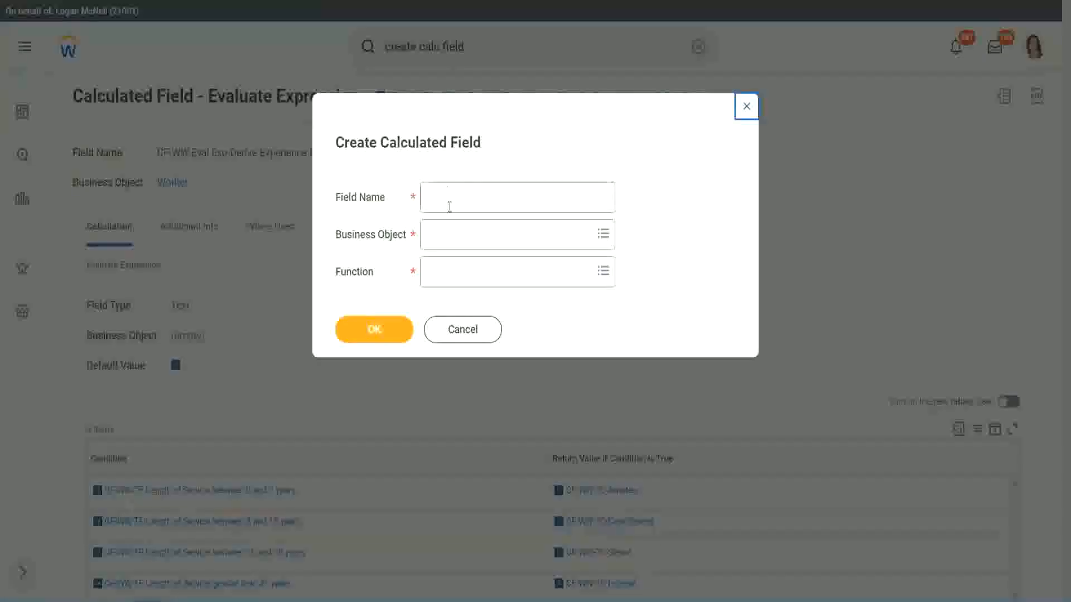
# Name the new calculated field "CF-WW-LRB-Identify Experience Bands from years of Service"
pyautogui.click(451, 199)
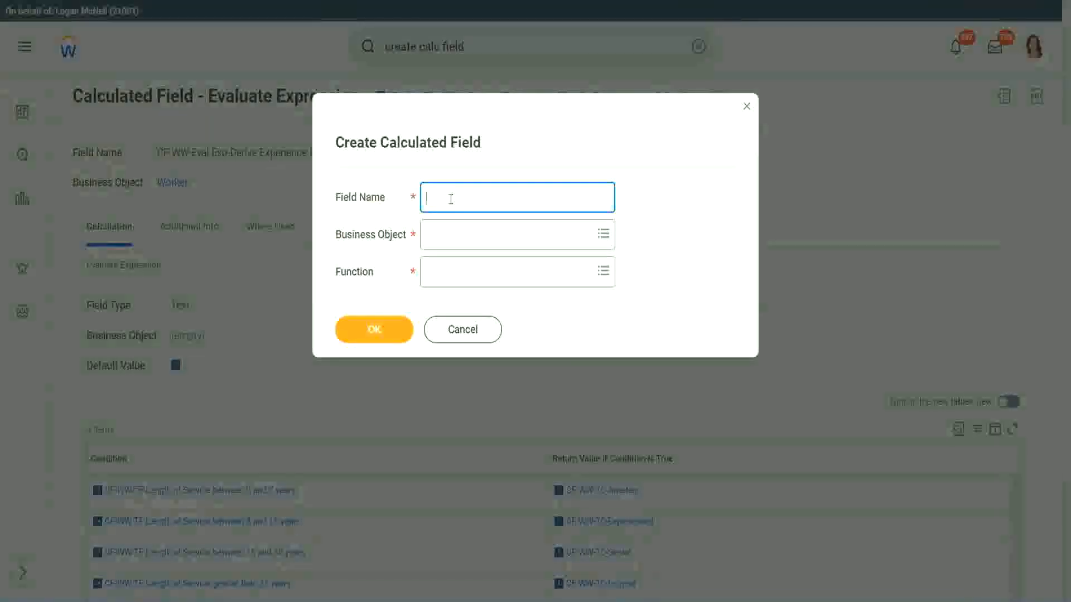
pyautogui.write('CF')
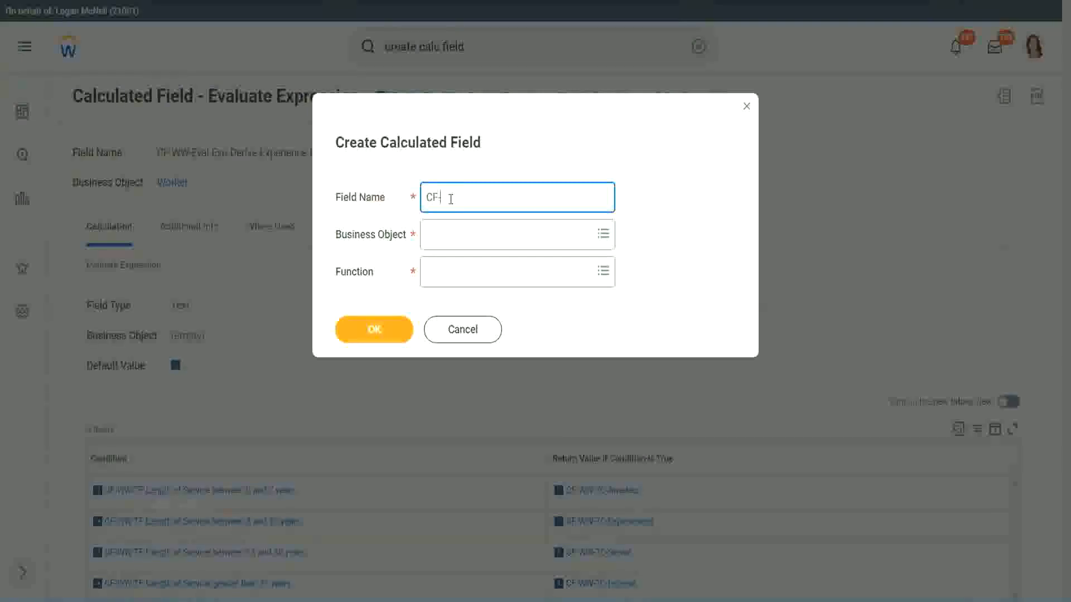
pyautogui.write('-WW')
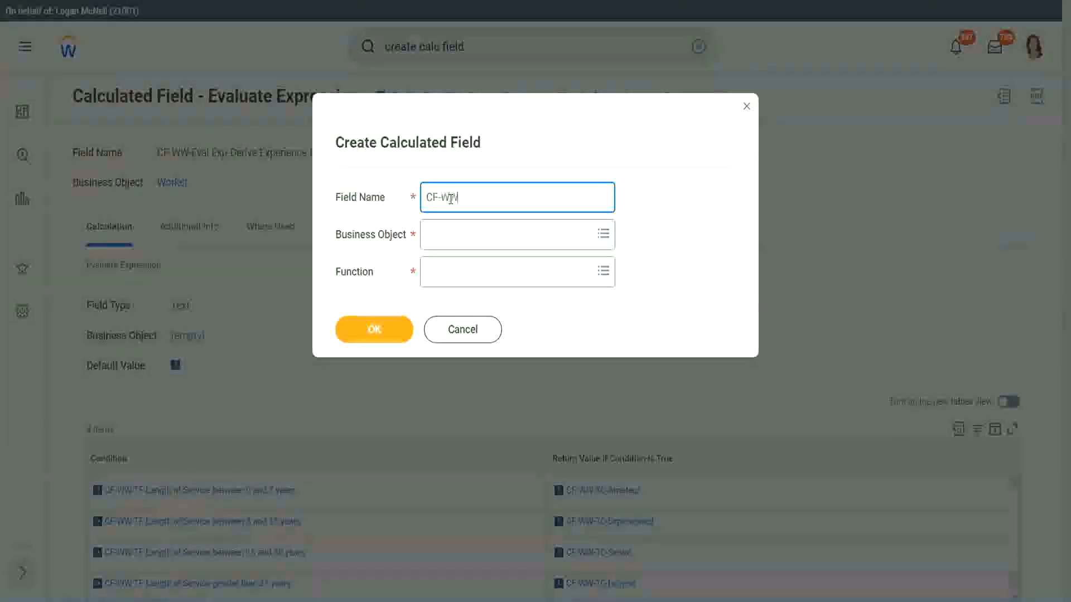
pyautogui.write('-LRB')
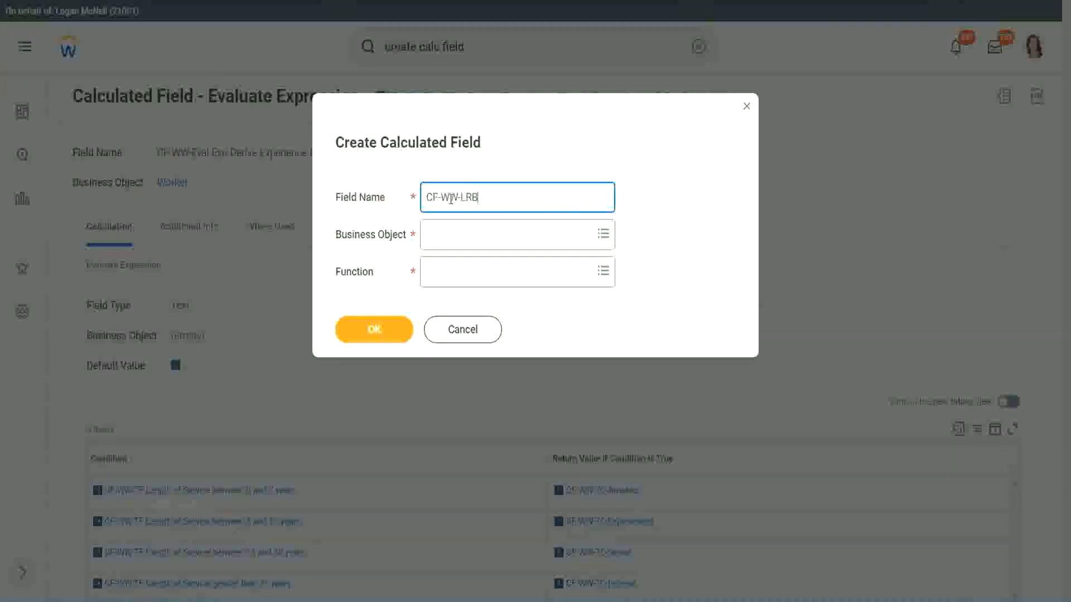
pyautogui.write('-')
pyautogui.write('Identify Exe')
pyautogui.press('BackSpace')
pyautogui.write('periende')
pyautogui.press('BackSpace')
pyautogui.press('BackSpace')
pyautogui.write('ce Bands fro')
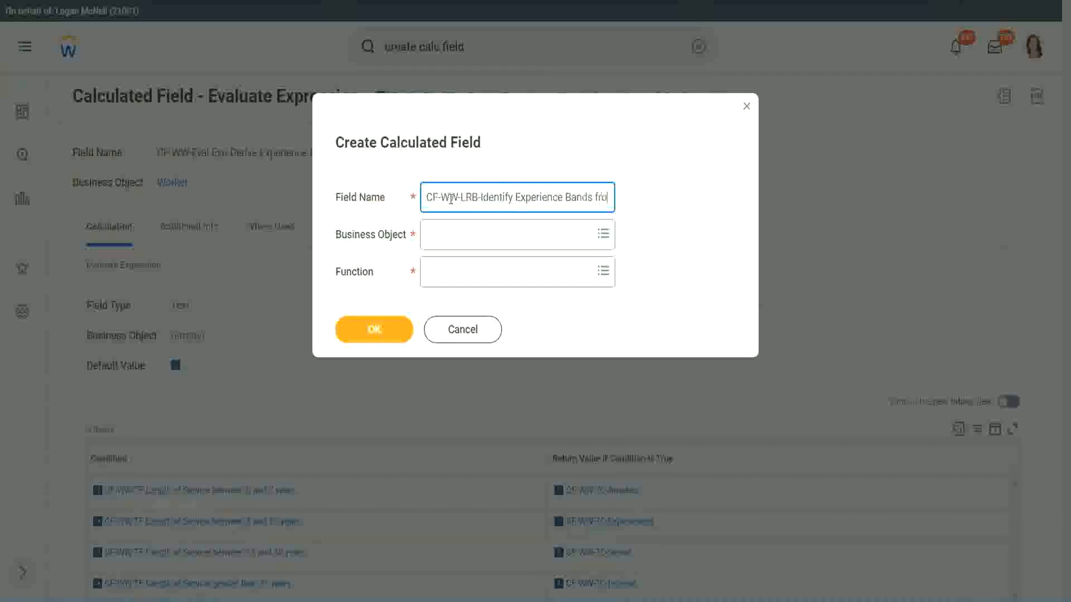
pyautogui.write('m years of Service')
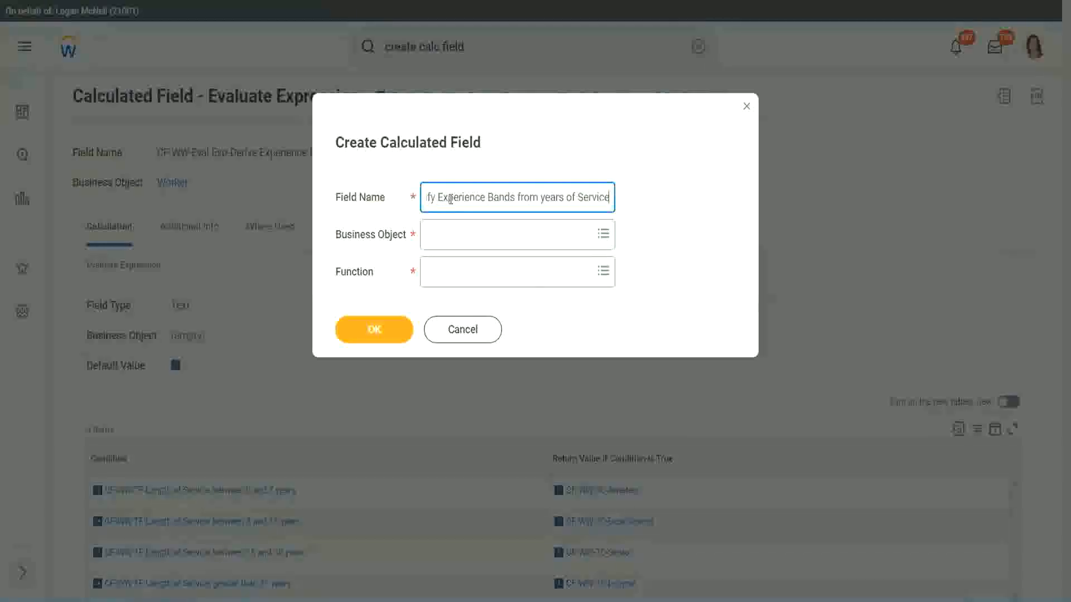
# Choose Worker as the business object and Lookup Range Band as the function, and continue to the field's definition
pyautogui.press('Tab')
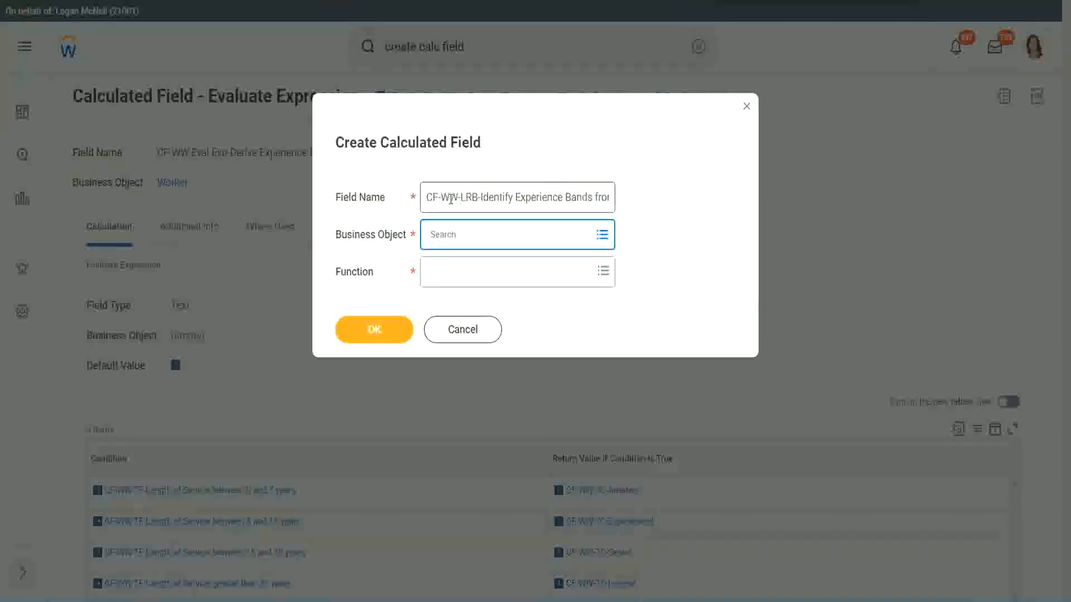
pyautogui.write('worker')
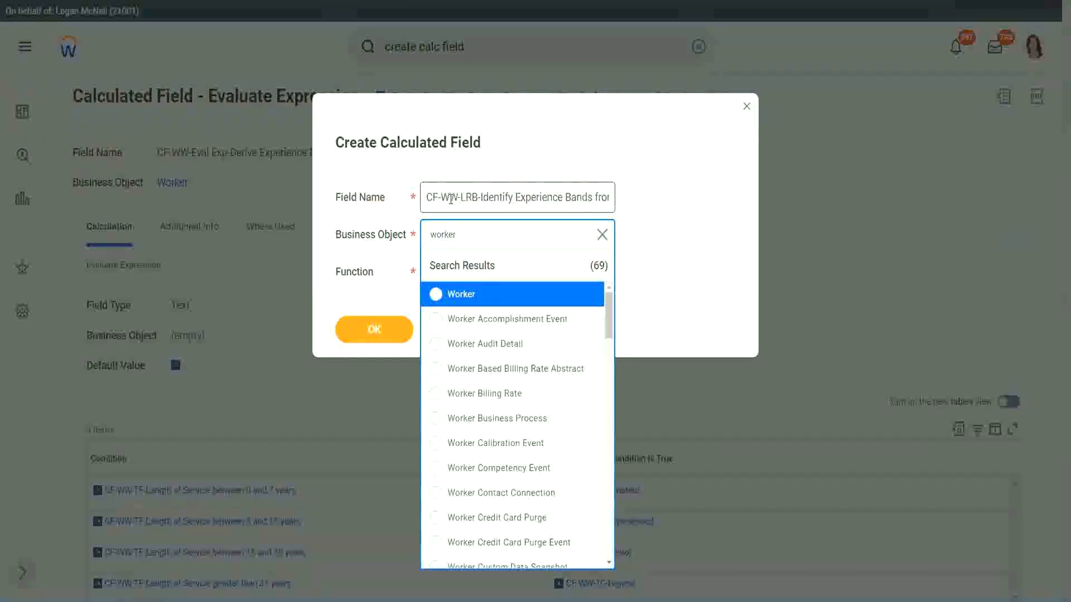
pyautogui.press('Return')
pyautogui.press('Tab')
pyautogui.write('lrb')
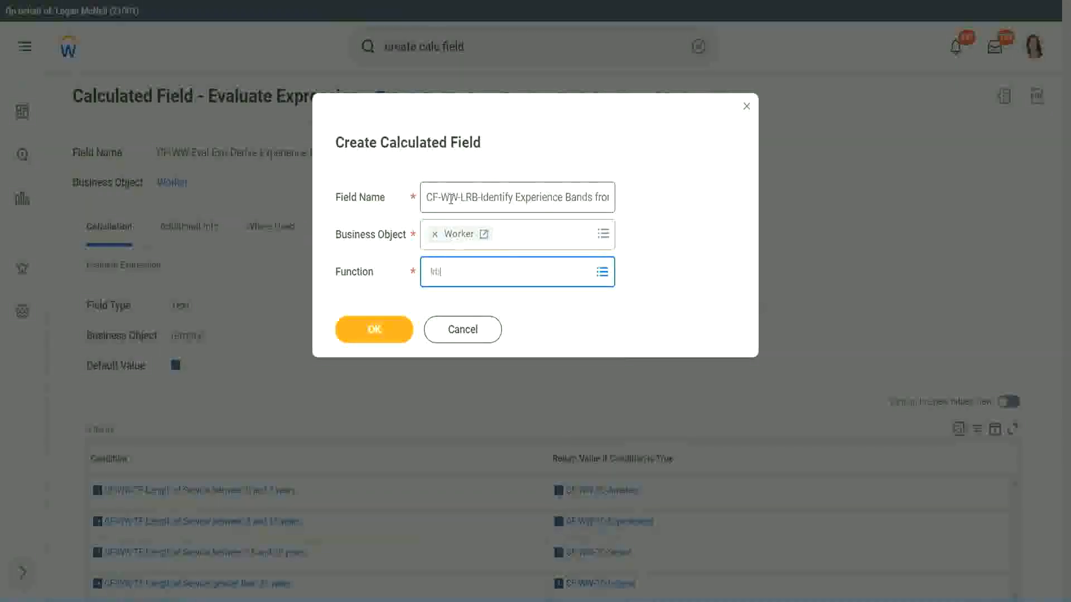
pyautogui.press('Return')
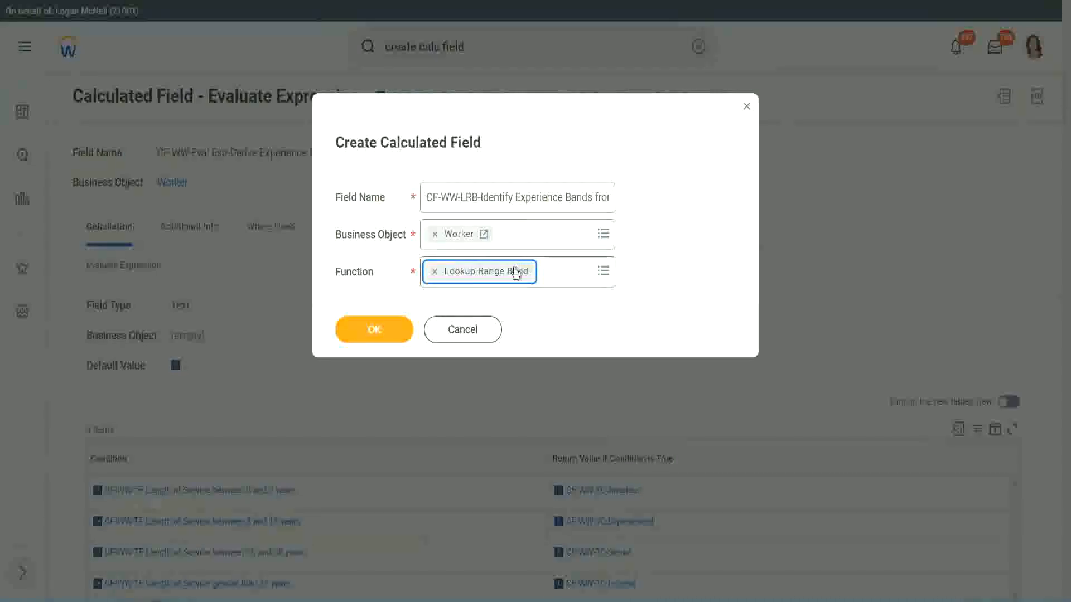
pyautogui.click(383, 331)
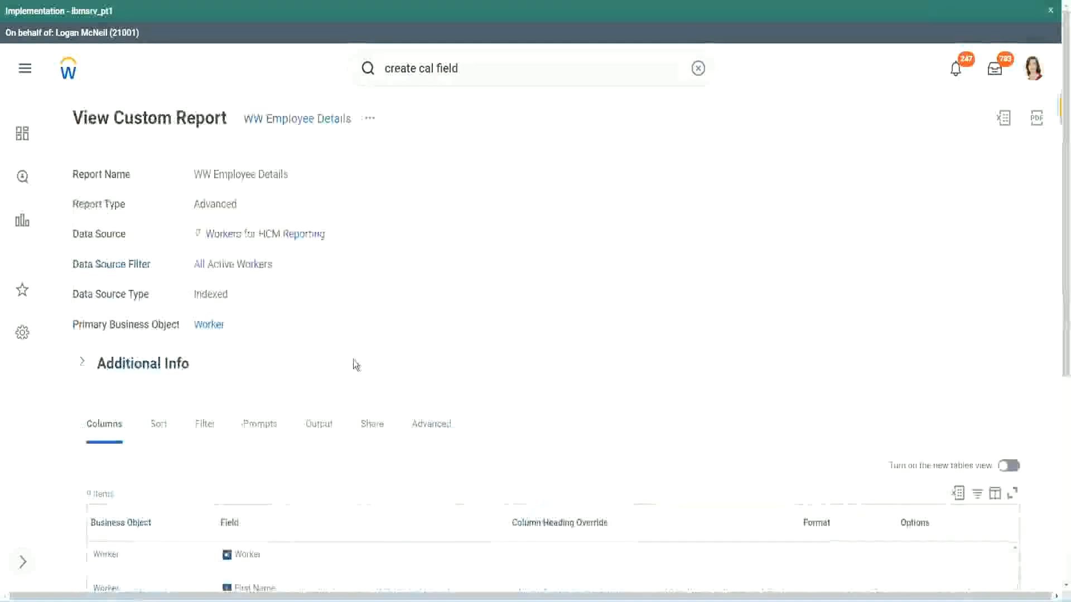
# Copy "CF-WW-Convert Text To Number-Number of Years from Length of Service" from the WW Employee Details report and set it as the source field
pyautogui.scroll(-5, 351, 390)
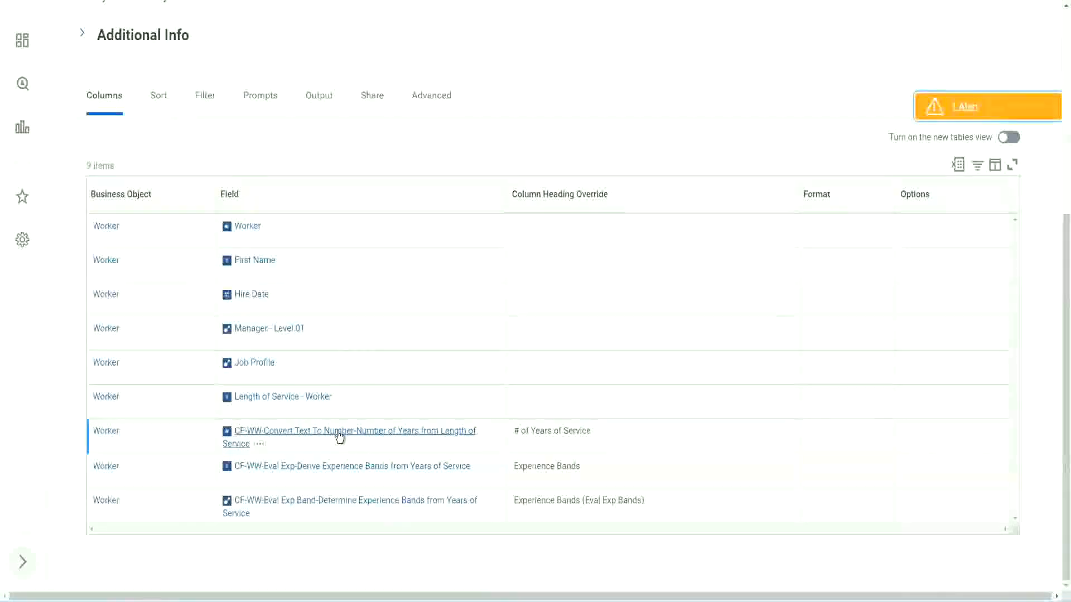
pyautogui.rightClick(338, 438)
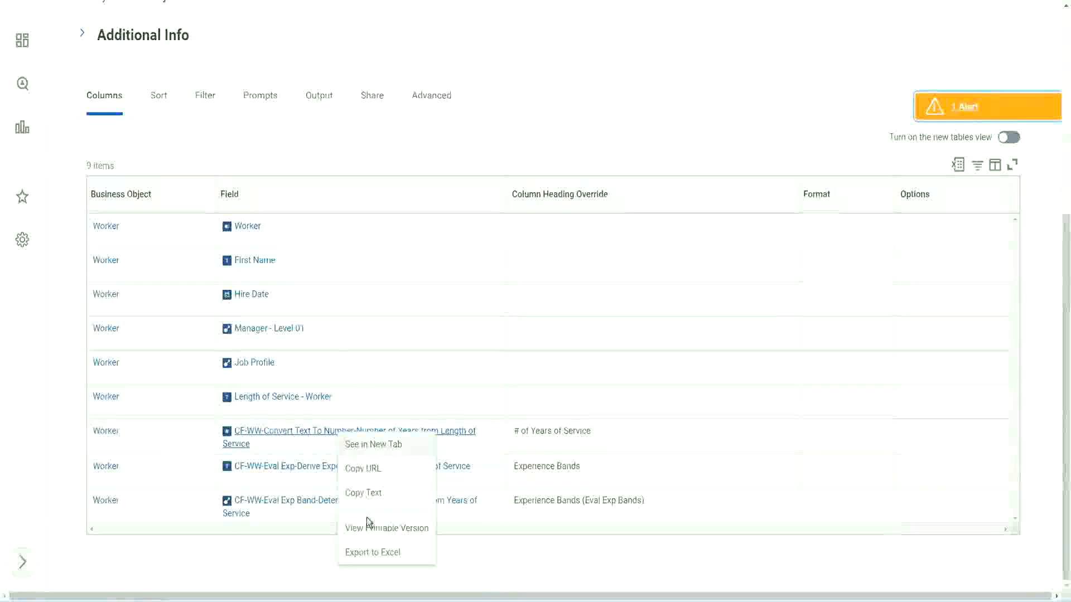
pyautogui.press('Escape')
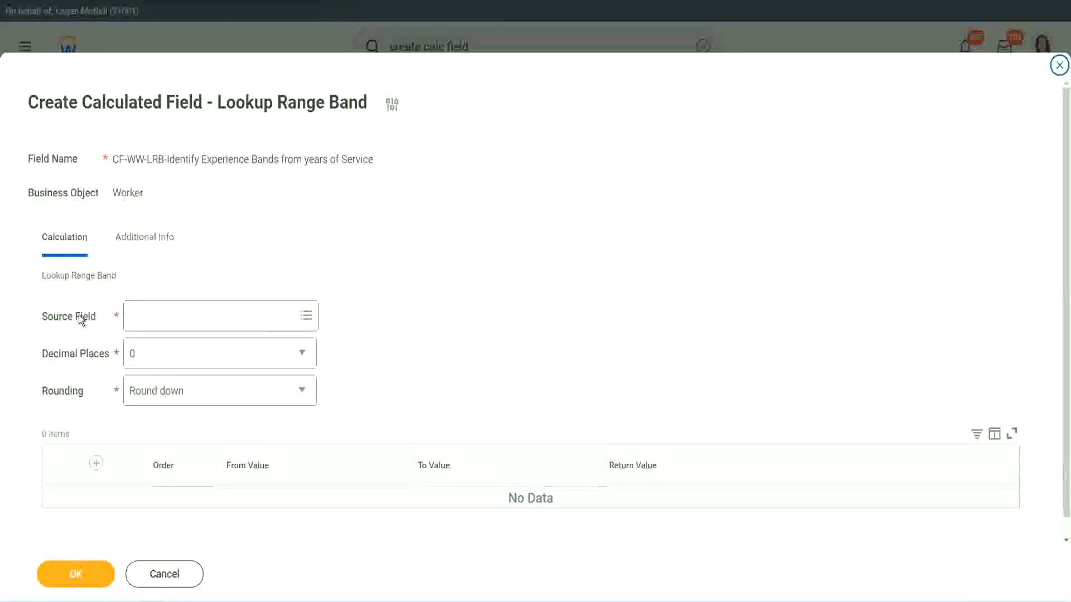
pyautogui.click(166, 317)
pyautogui.press('Return')
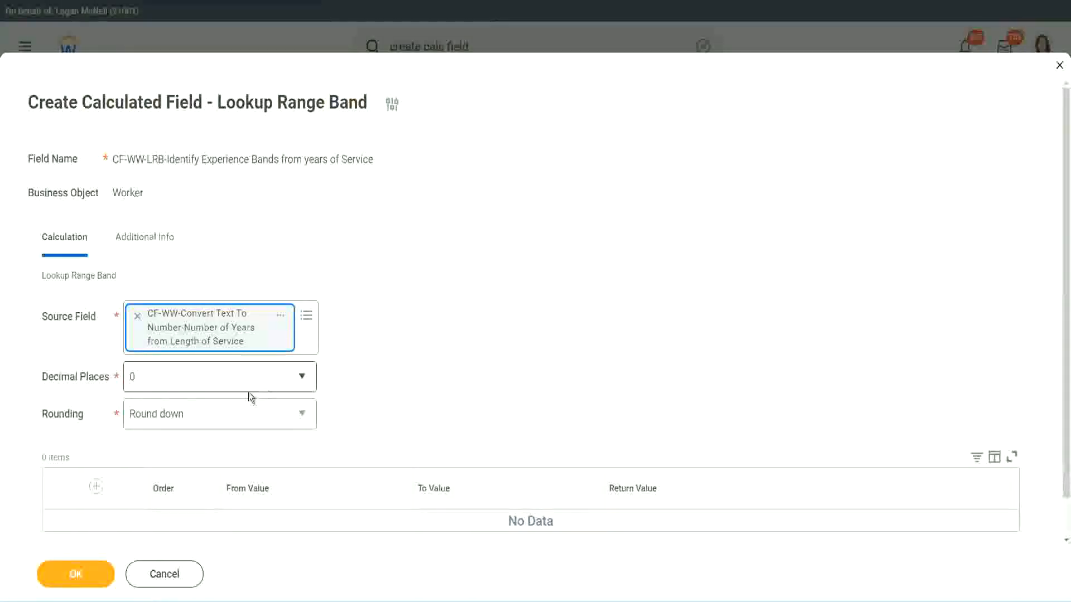
# Leave the decimal places at 0 and set the rounding to Round
pyautogui.click(209, 383)
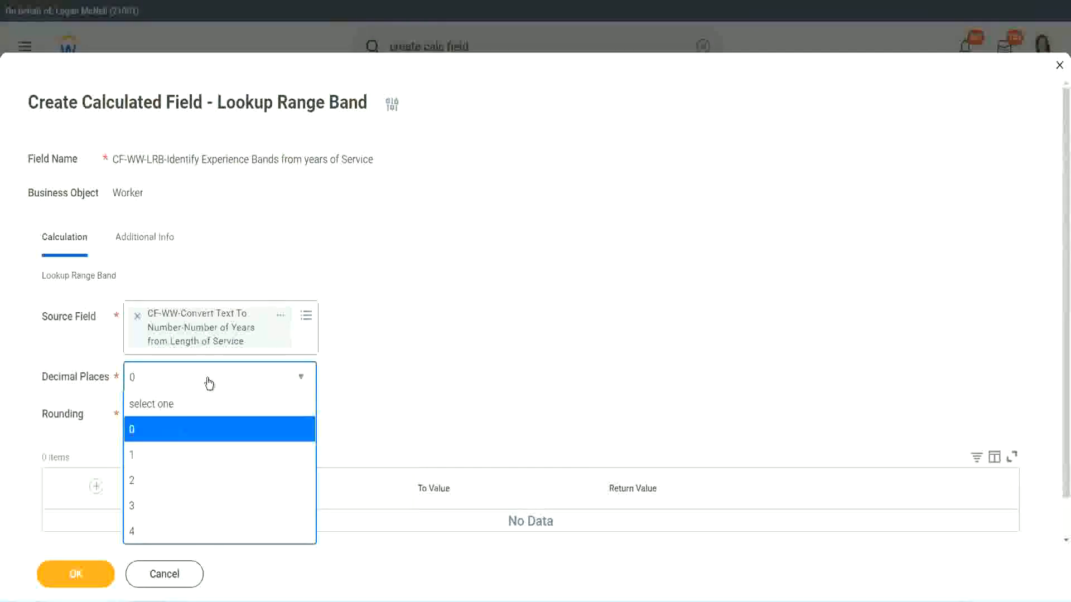
pyautogui.click(418, 370)
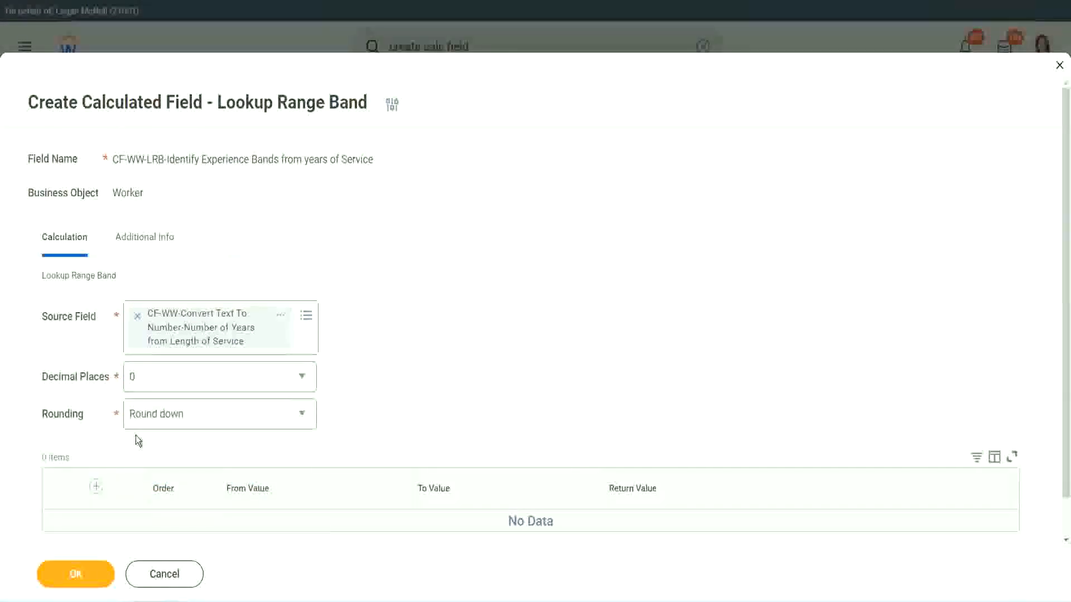
pyautogui.click(172, 419)
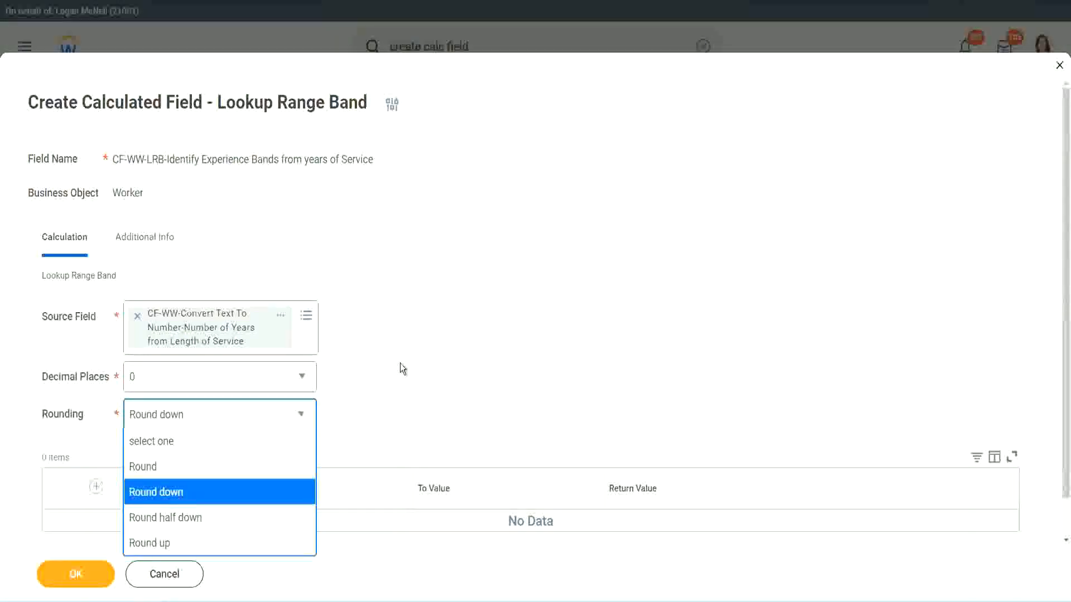
pyautogui.click(376, 411)
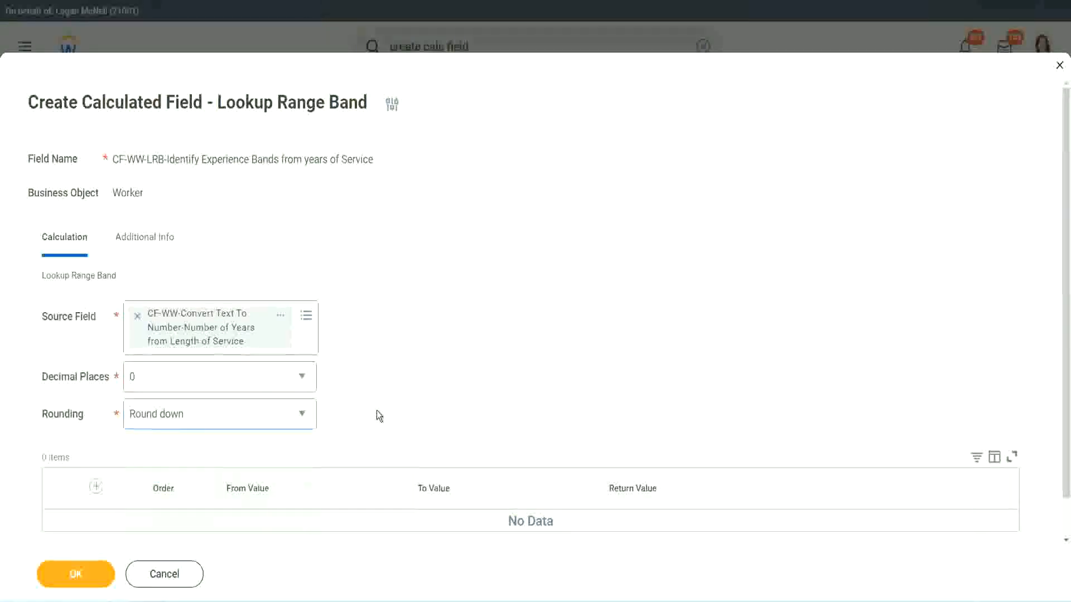
pyautogui.click(184, 420)
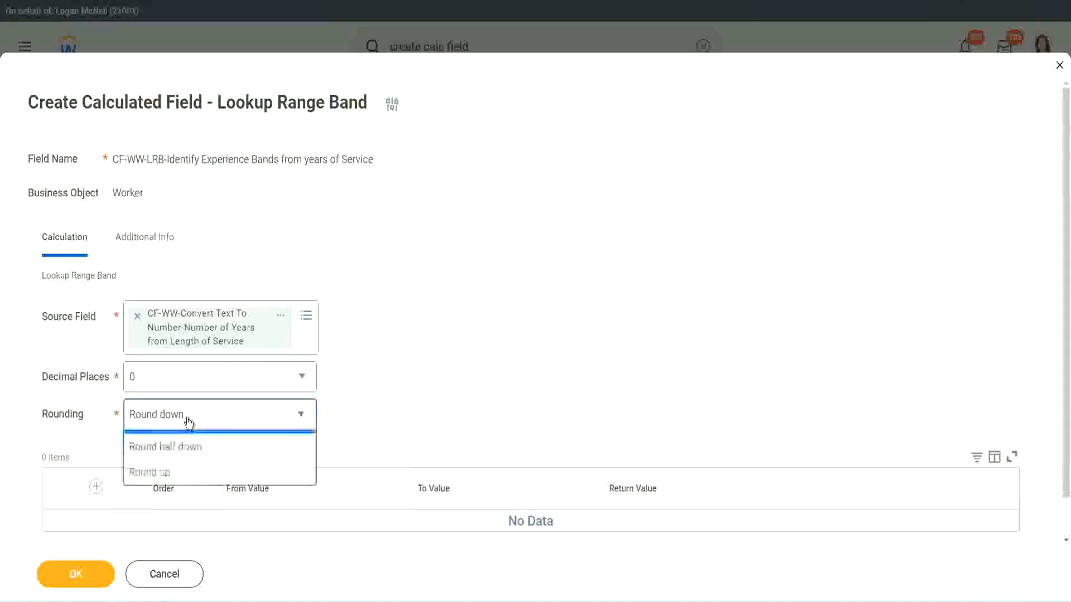
pyautogui.click(182, 467)
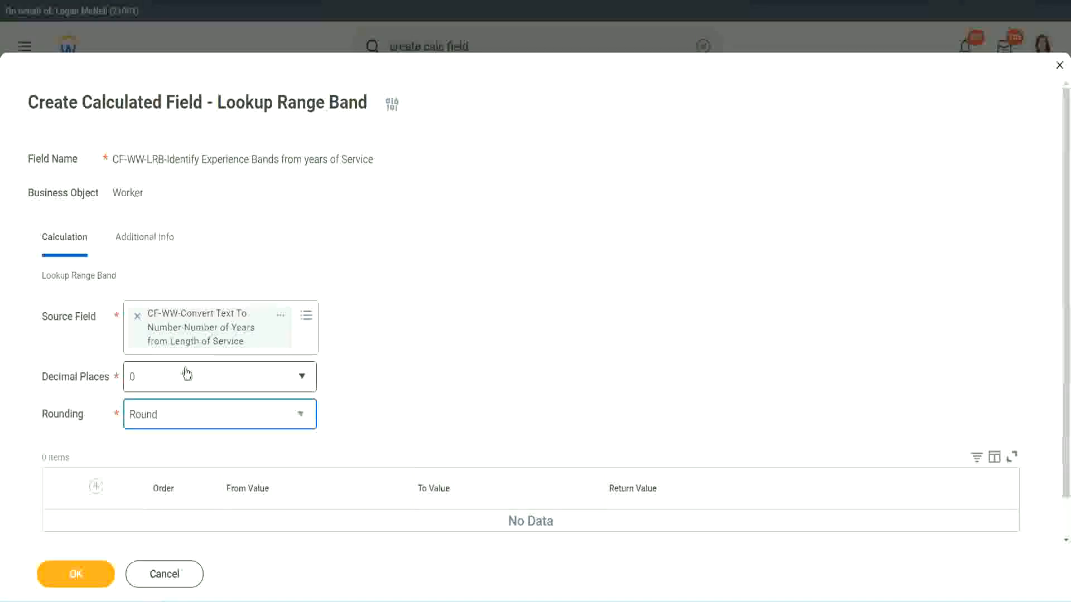
# Add a range band from 0 to 7 with the return value Amateur
pyautogui.click(99, 487)
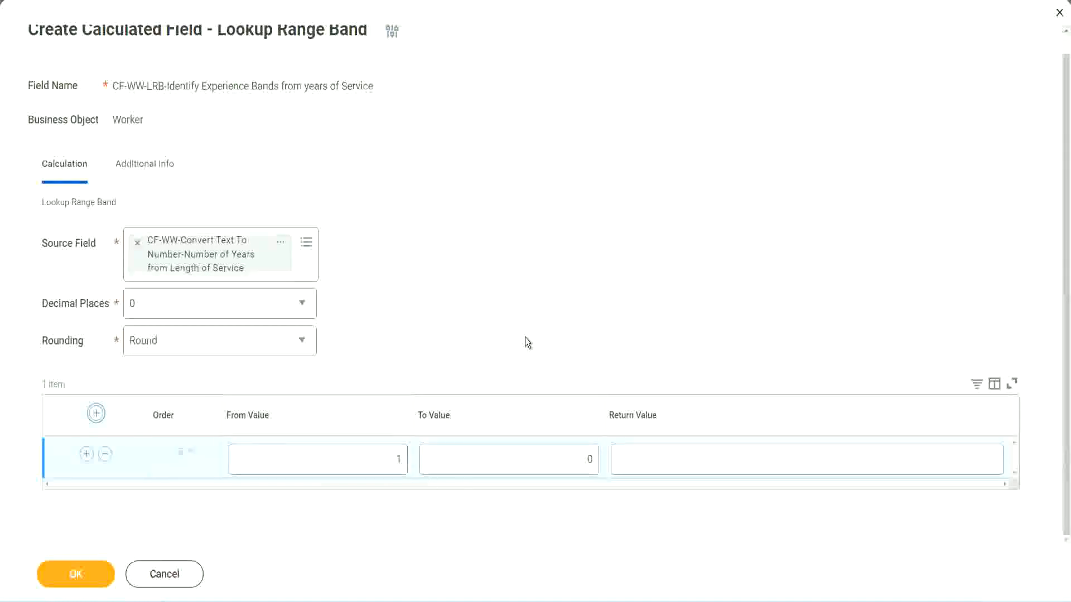
pyautogui.click(391, 463)
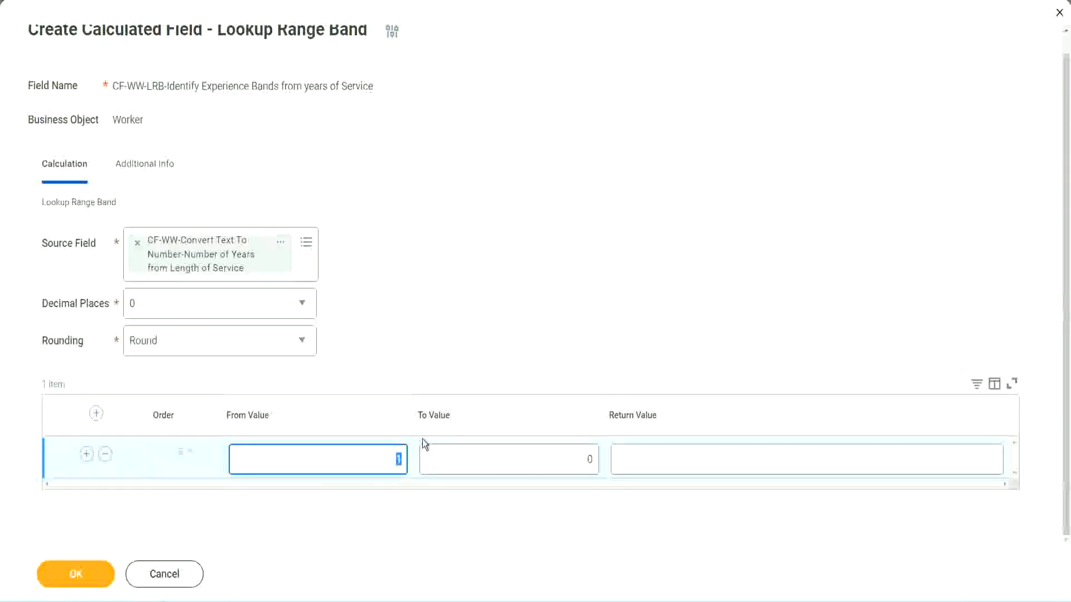
pyautogui.press('Tab')
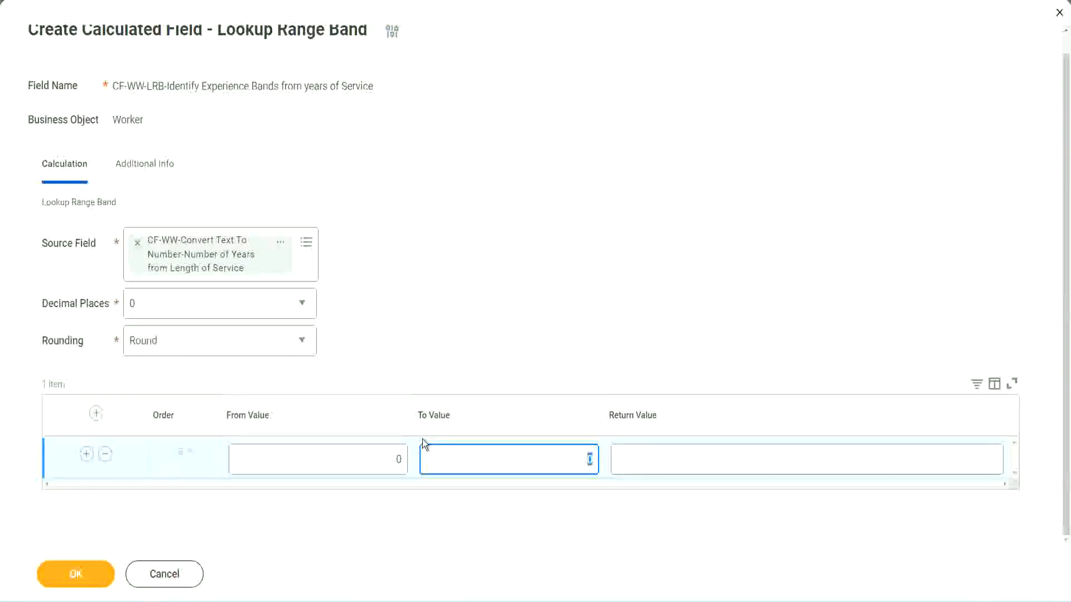
pyautogui.write('7')
pyautogui.press('Tab')
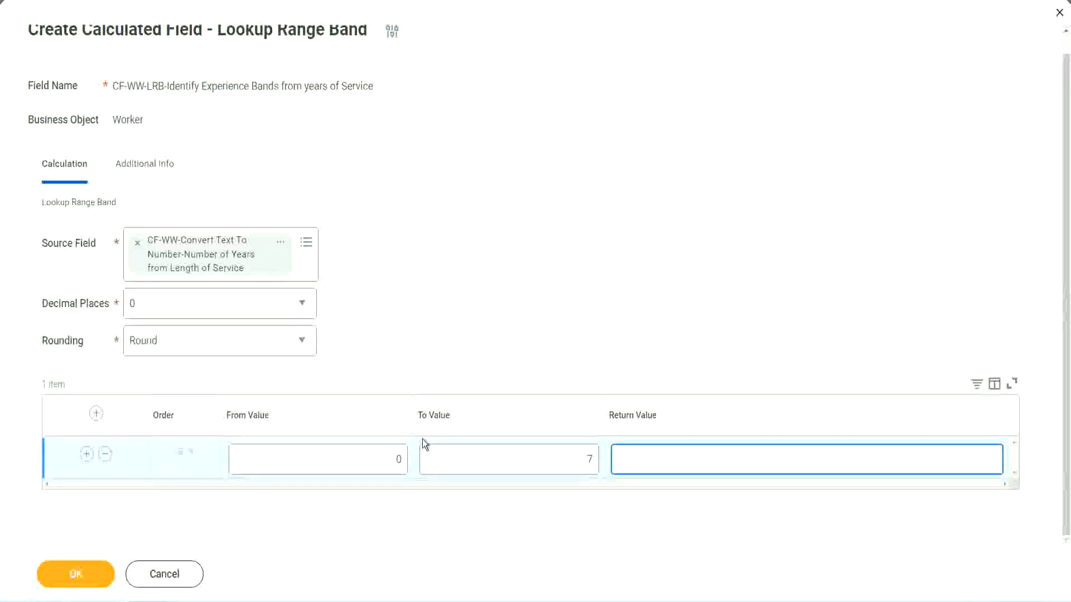
pyautogui.write('Amateur')
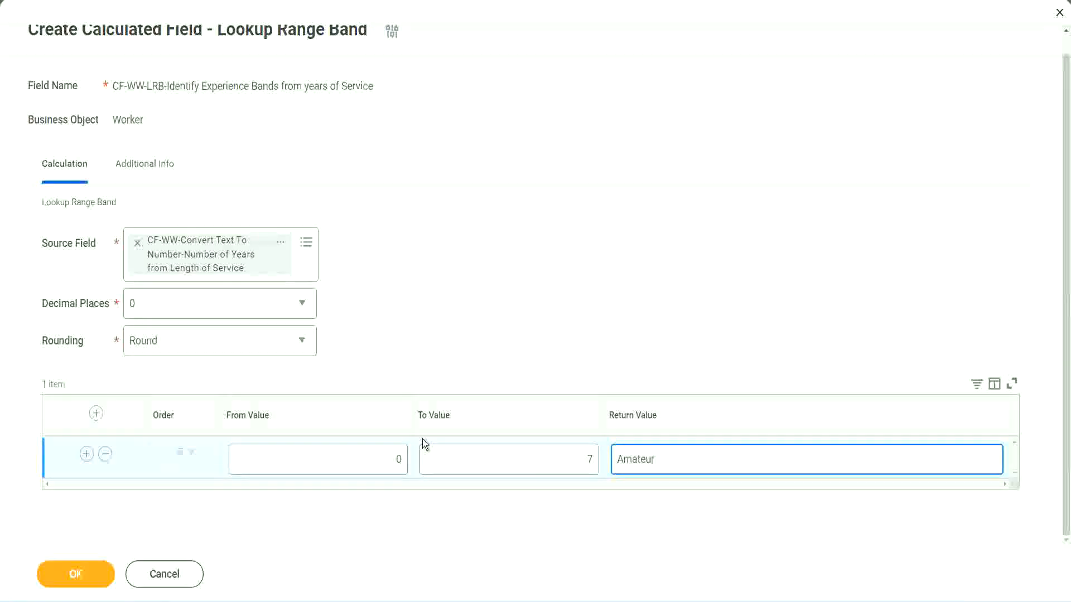
pyautogui.click(371, 469)
pyautogui.click(573, 450)
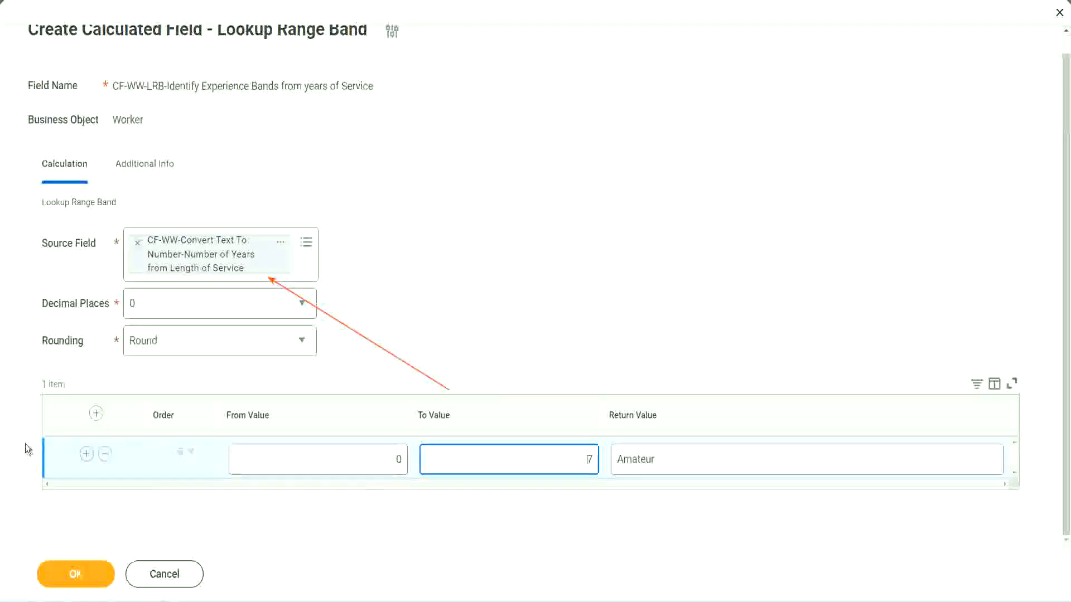
# Add a second range band from 8 to 15 with the return value Experienced
pyautogui.click(86, 455)
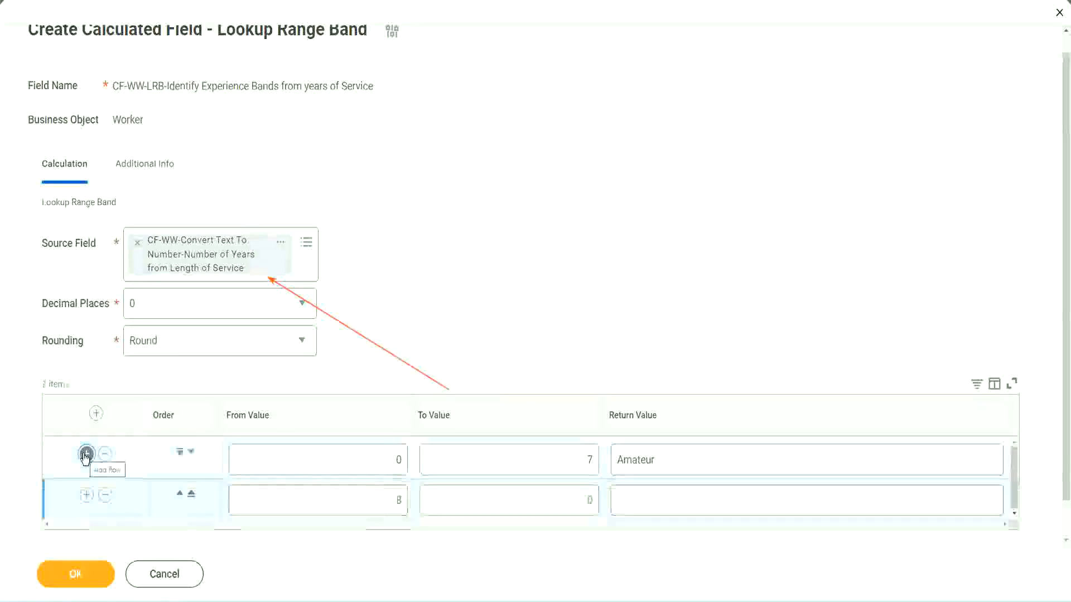
pyautogui.doubleClick(408, 502)
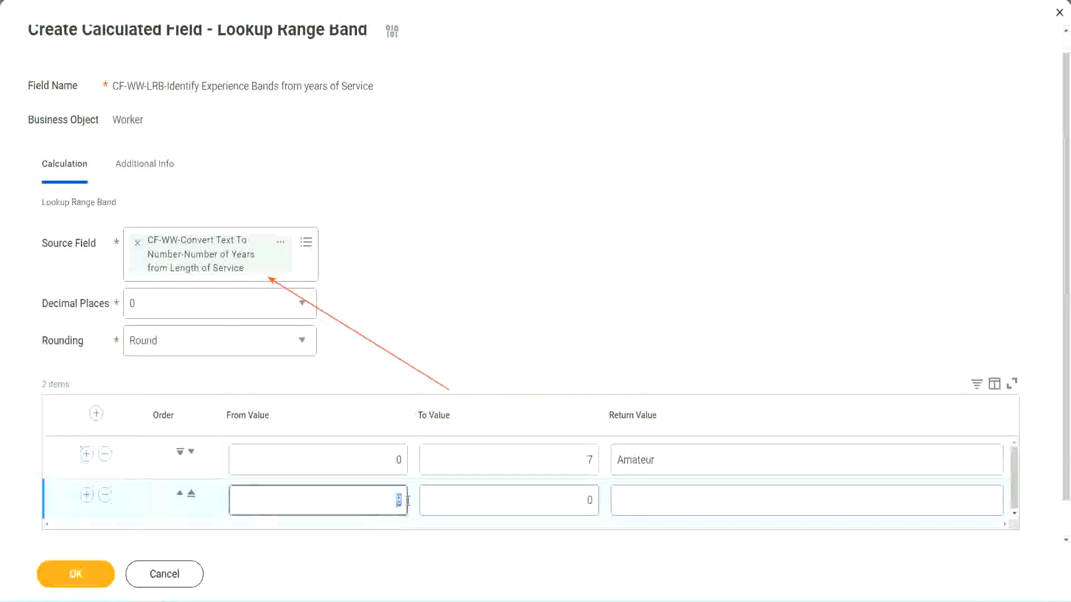
pyautogui.doubleClick(390, 462)
pyautogui.click(583, 464)
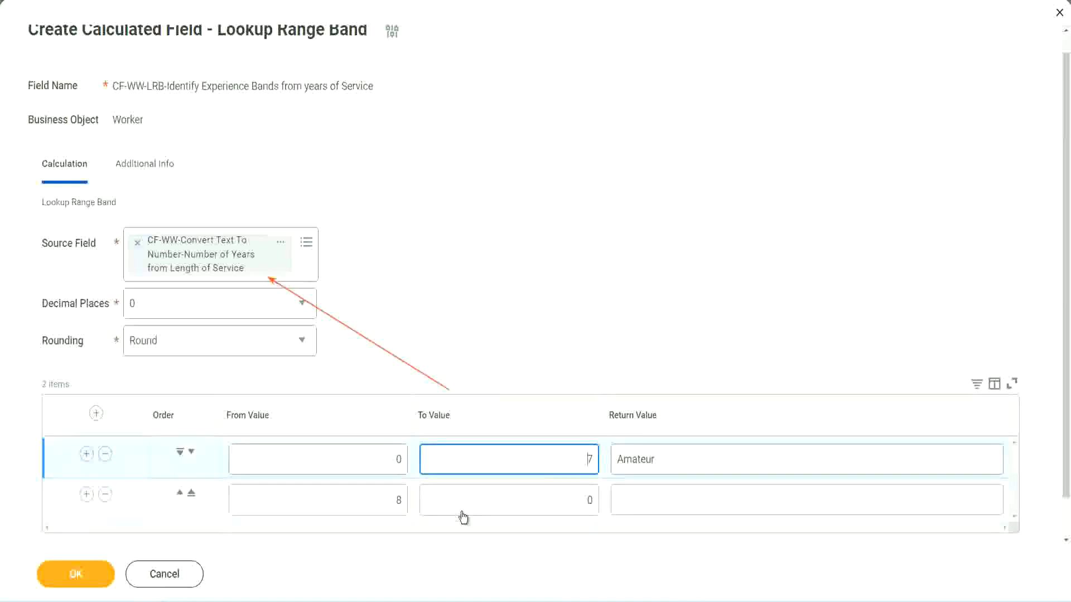
pyautogui.doubleClick(380, 501)
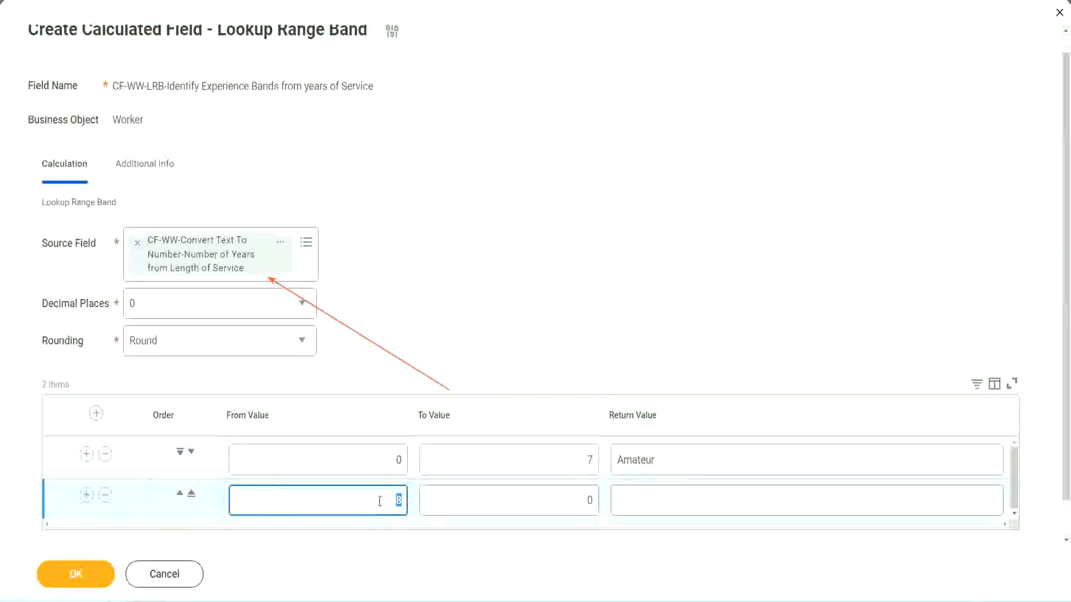
pyautogui.click(378, 500)
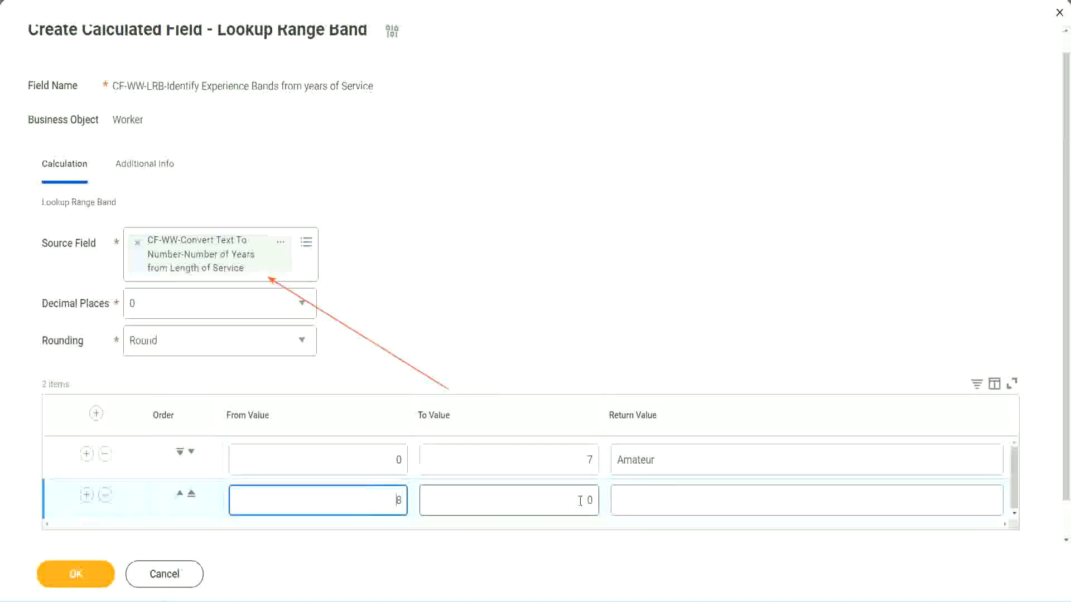
pyautogui.click(580, 501)
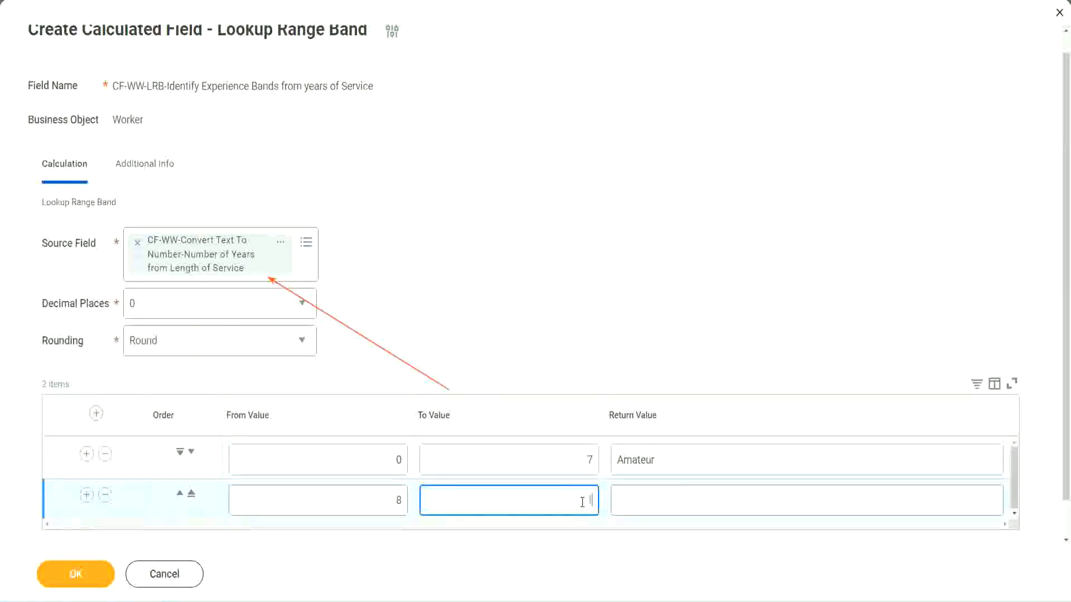
pyautogui.write('15')
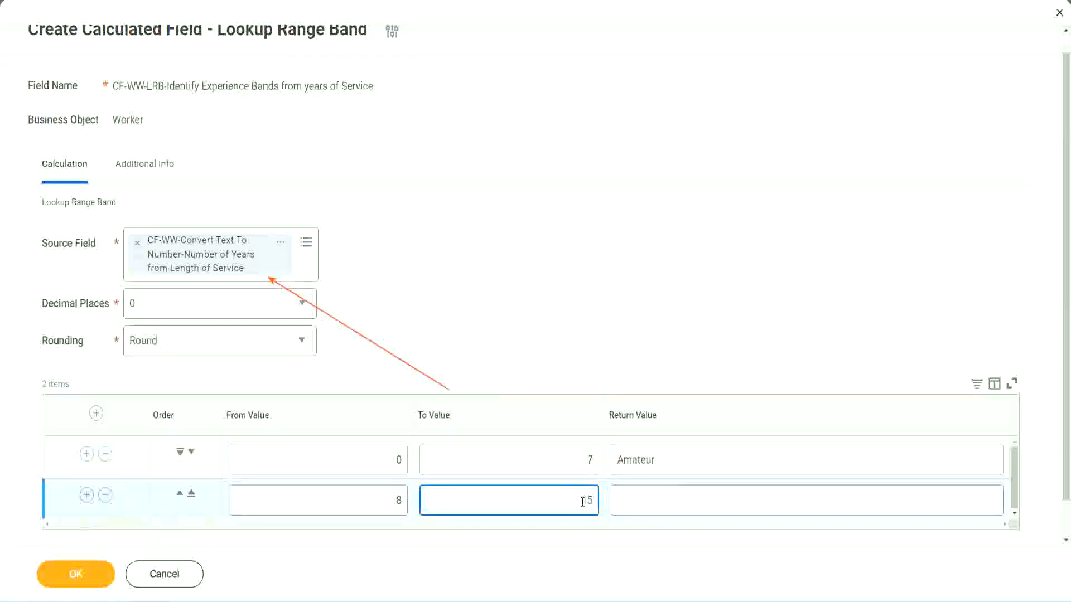
pyautogui.click(661, 498)
pyautogui.write('Ex')
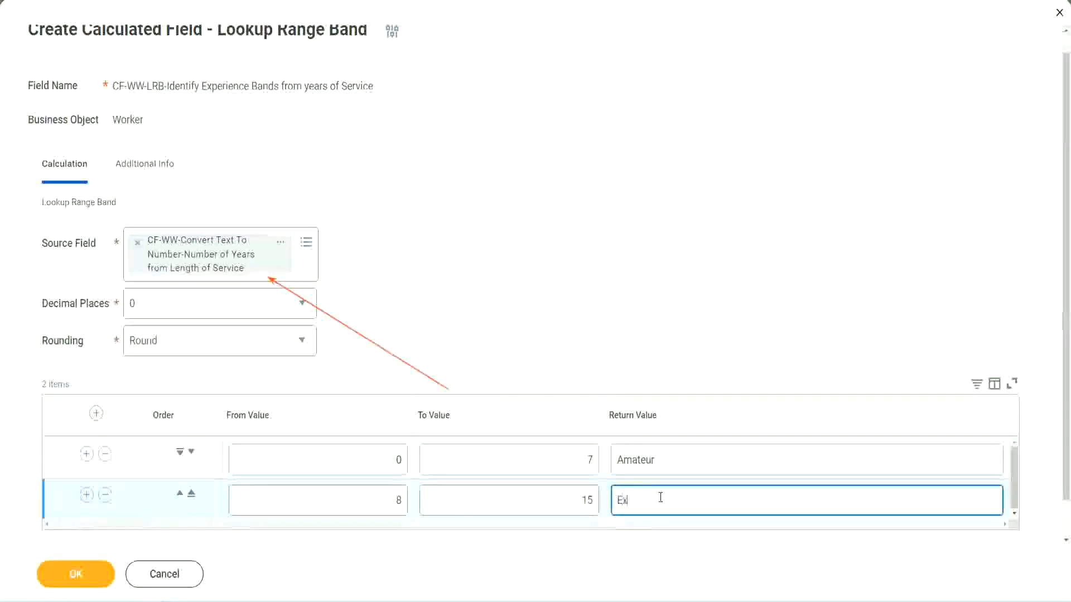
pyautogui.write('perienced')
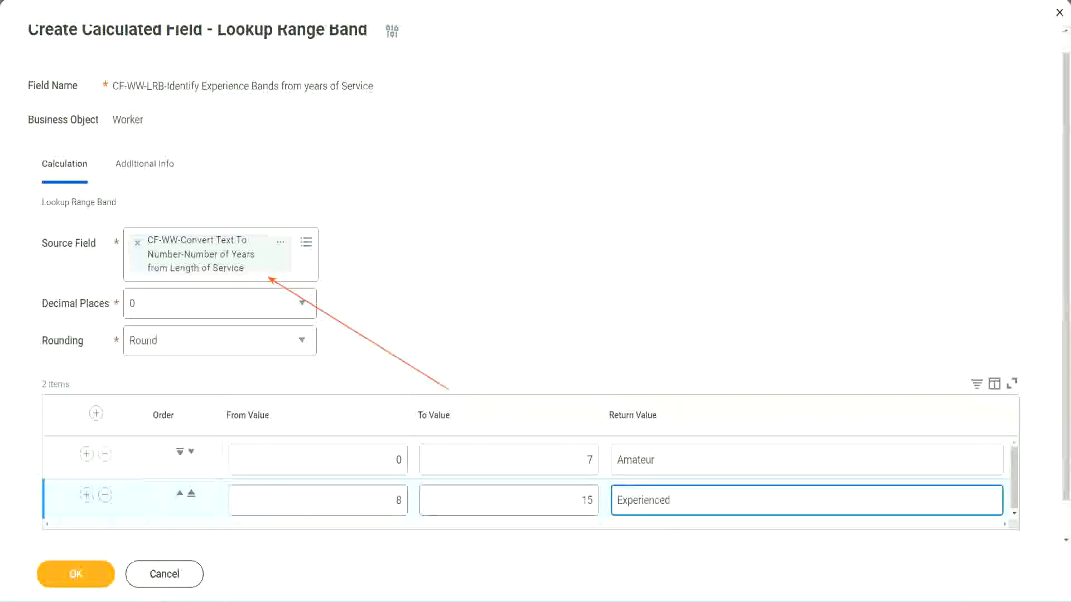
# Add a third range band from 16 to 30 with the return value Senior
pyautogui.click(86, 495)
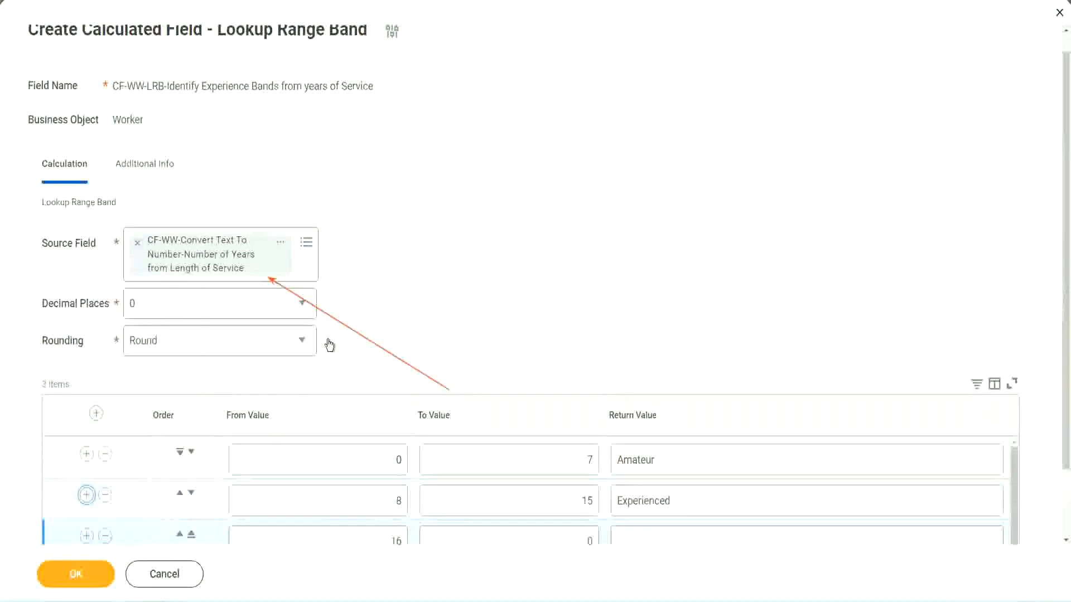
pyautogui.scroll(-2, 329, 347)
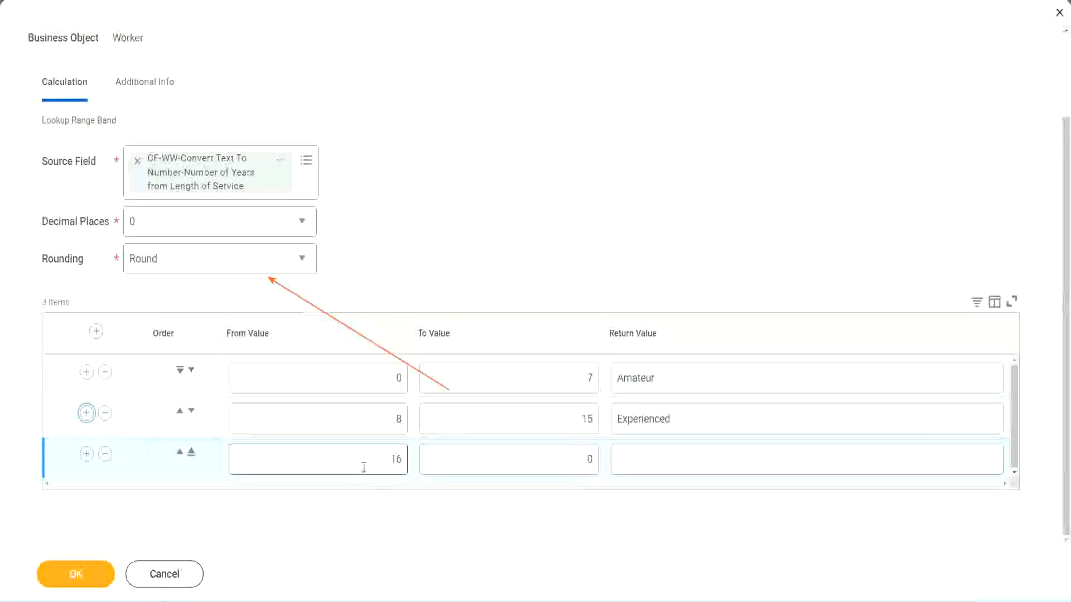
pyautogui.click(538, 460)
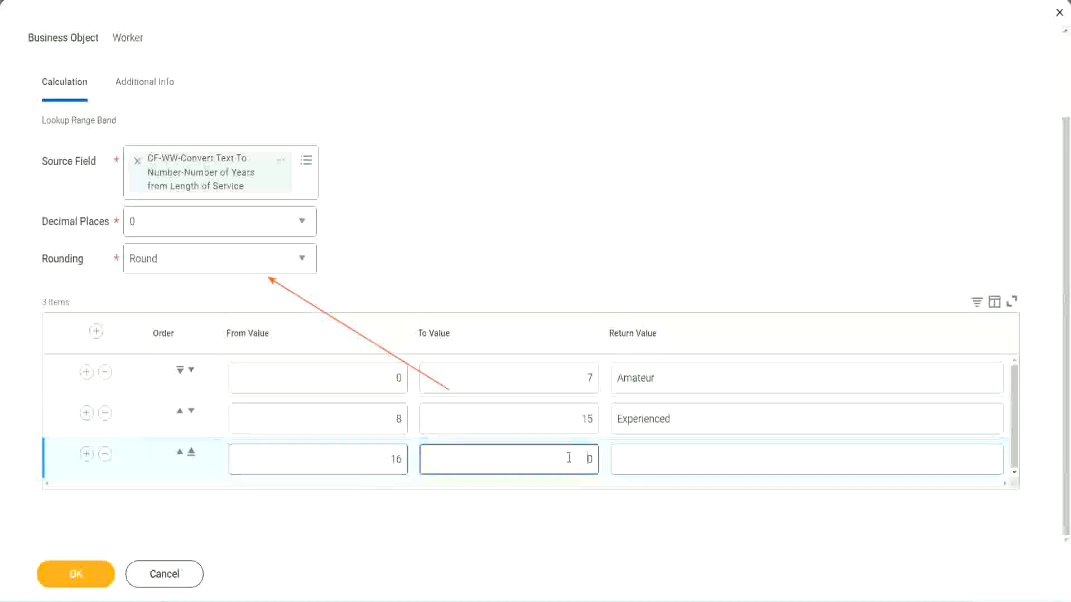
pyautogui.write('3')
pyautogui.press('Tab')
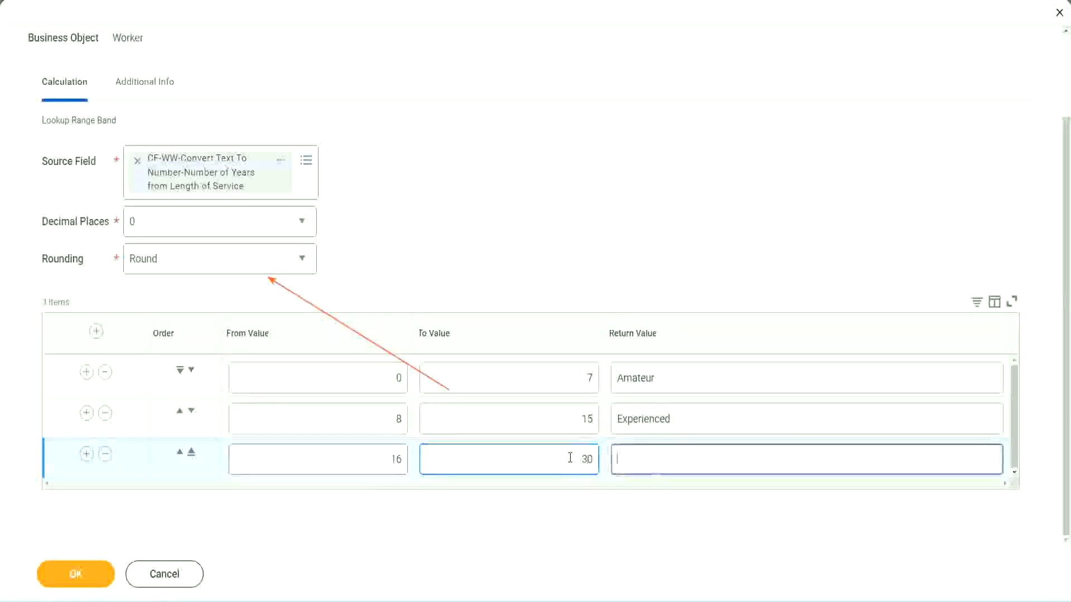
pyautogui.write('L')
pyautogui.press('BackSpace')
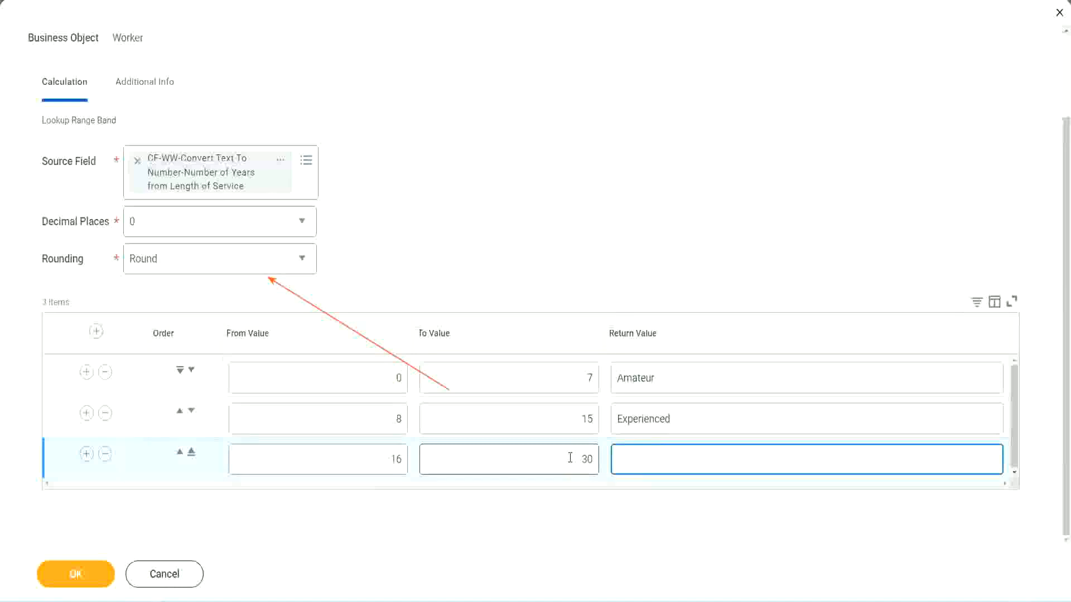
pyautogui.write('Senior')
# Add a fourth range band from 31 to 1000 with the return value Legend
pyautogui.click(86, 455)
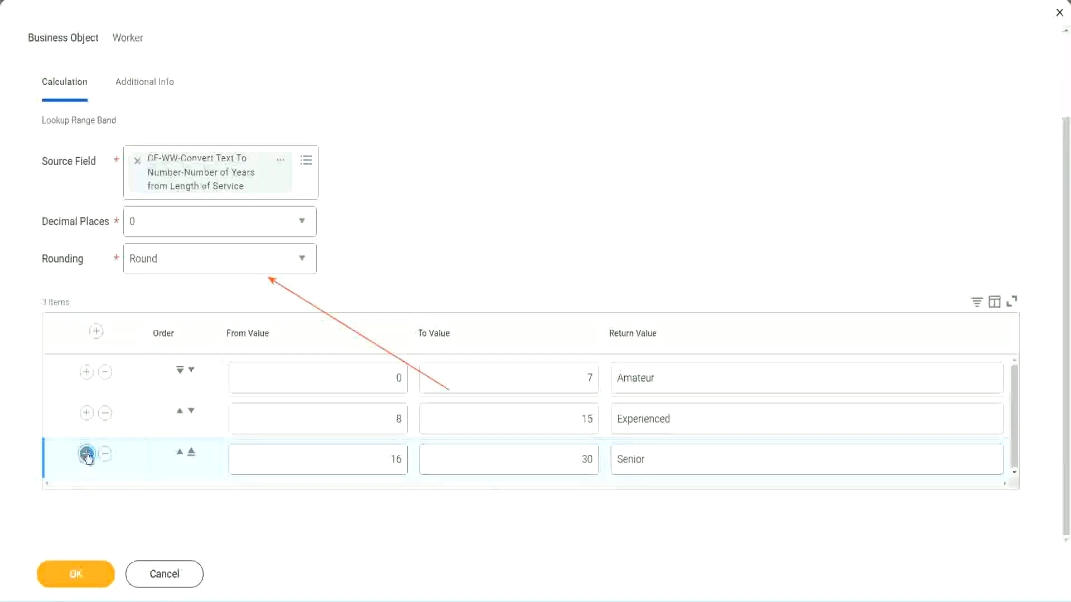
pyautogui.click(352, 454)
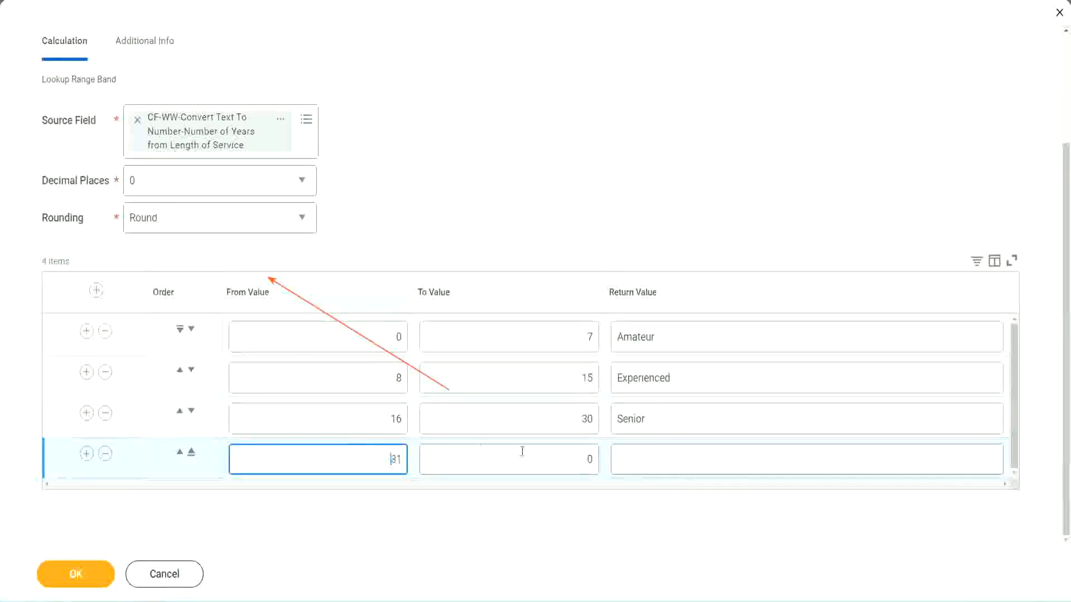
pyautogui.click(577, 459)
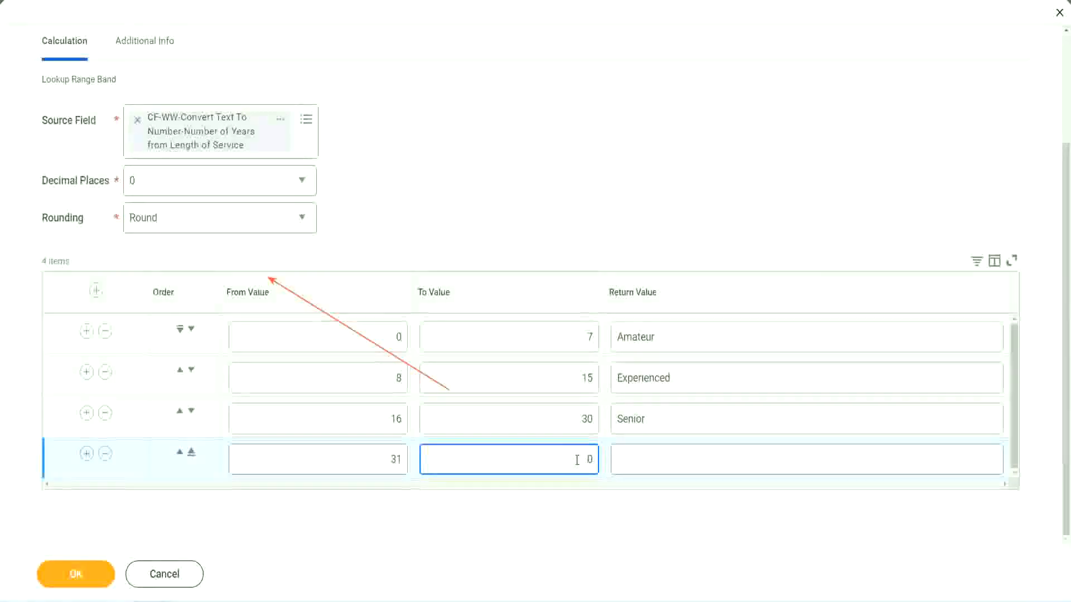
pyautogui.write('1000')
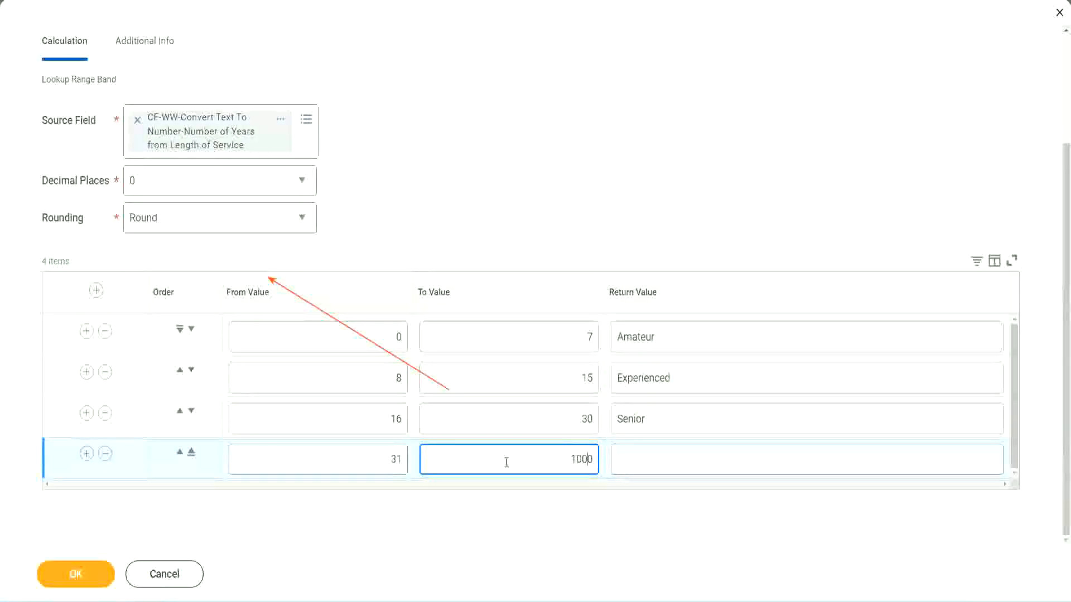
pyautogui.moveTo(557, 452); pyautogui.dragTo(626, 452)
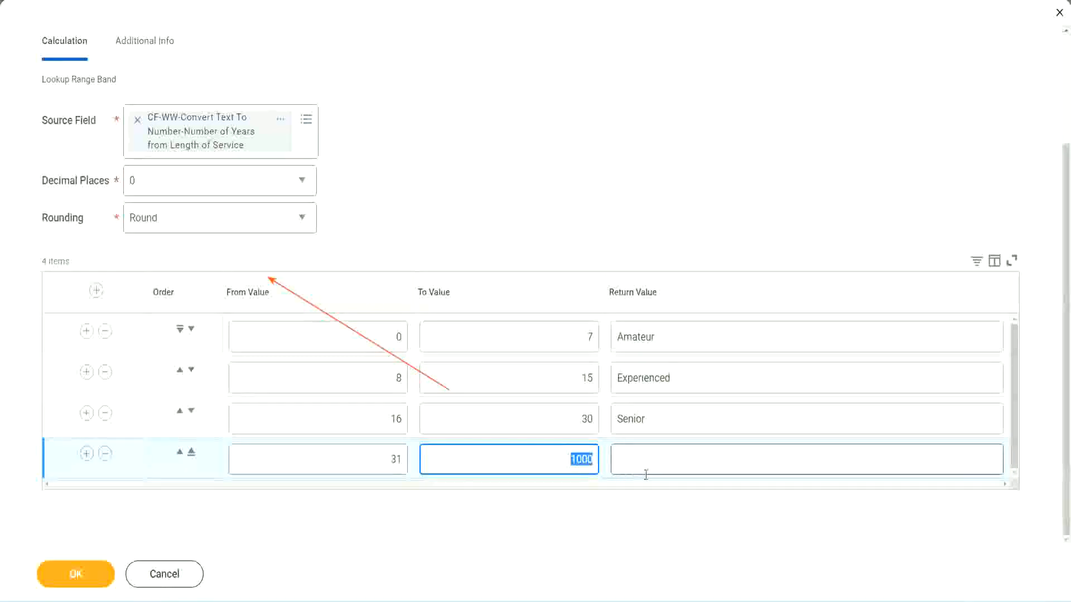
pyautogui.click(576, 453)
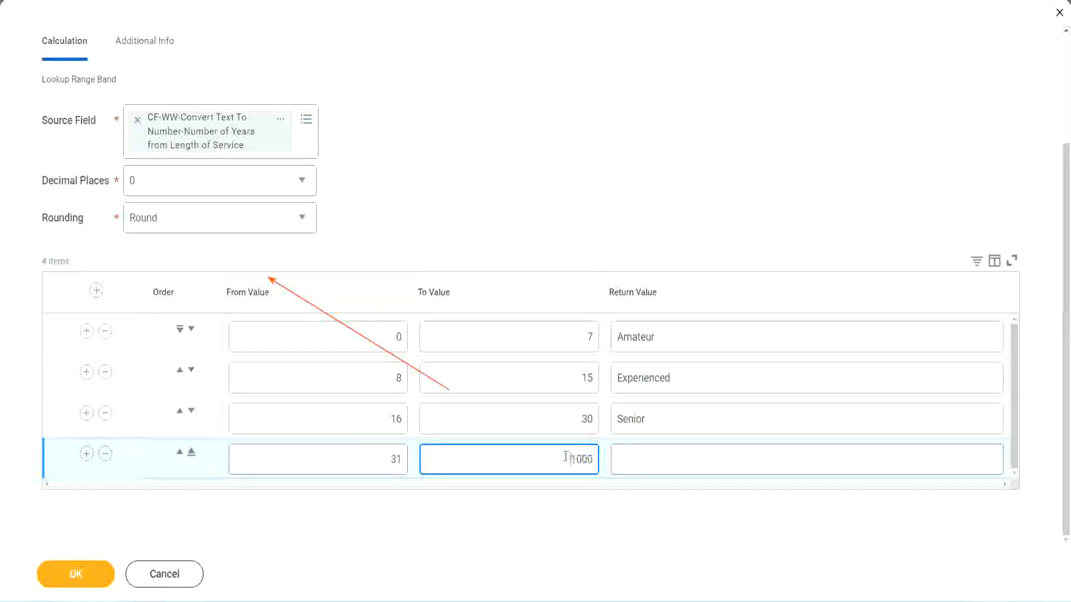
pyautogui.doubleClick(599, 457)
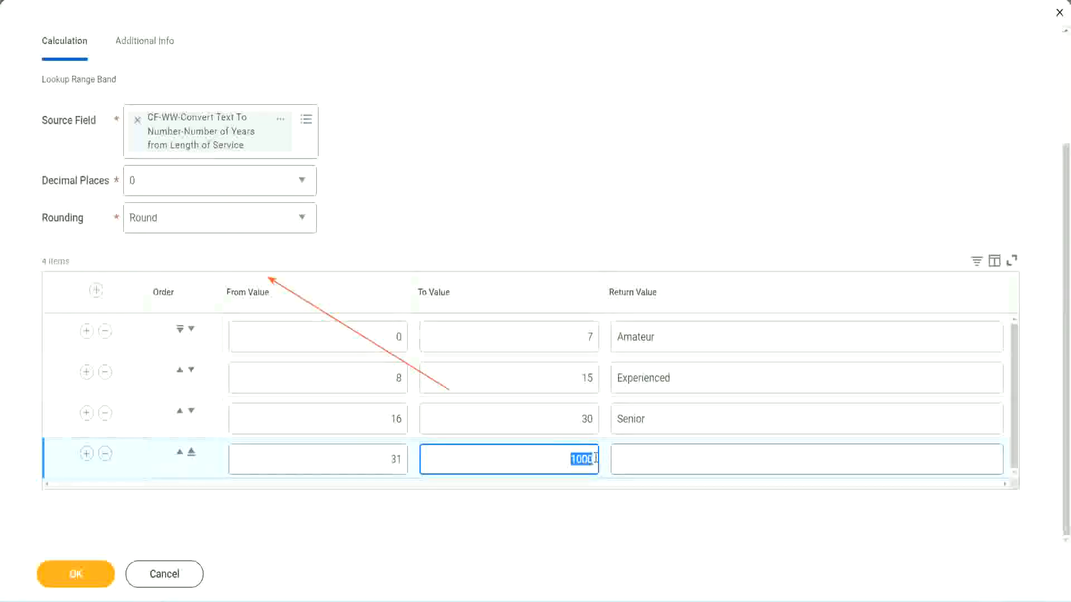
pyautogui.click(669, 460)
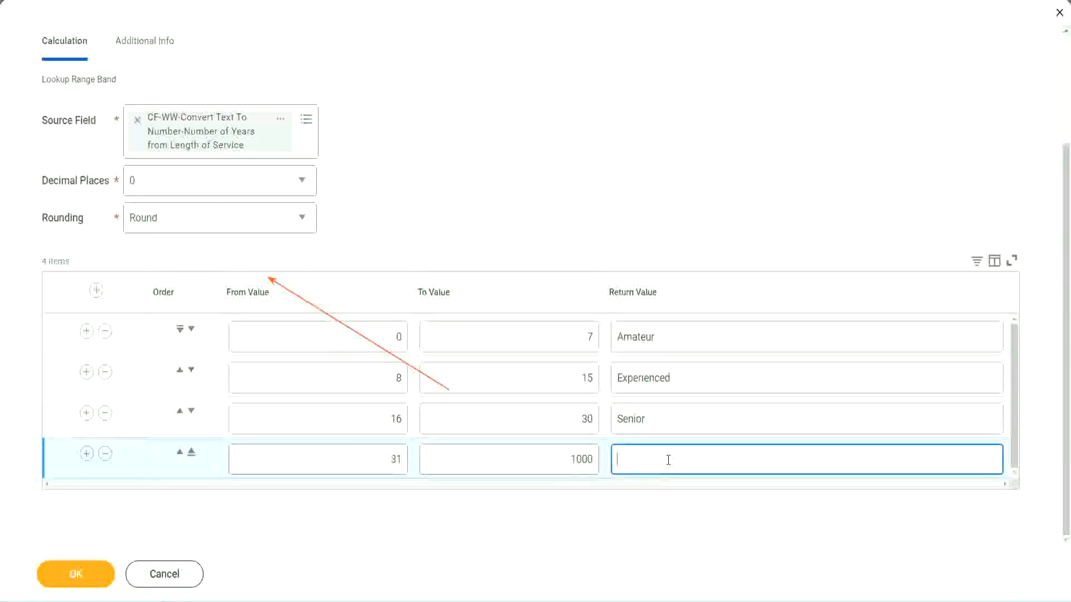
pyautogui.write('Legend')
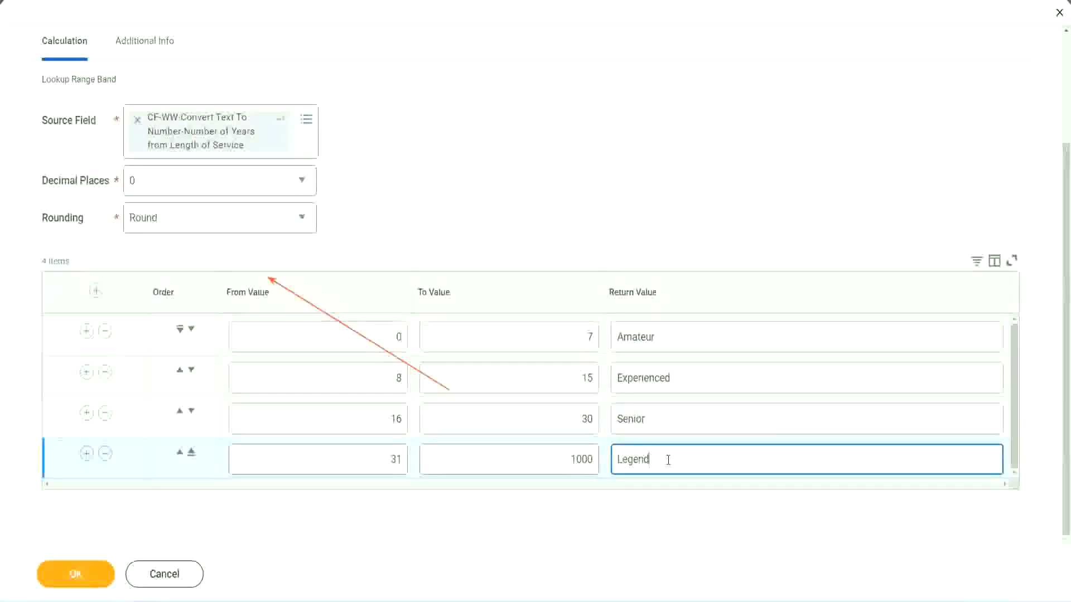
pyautogui.click(499, 186)
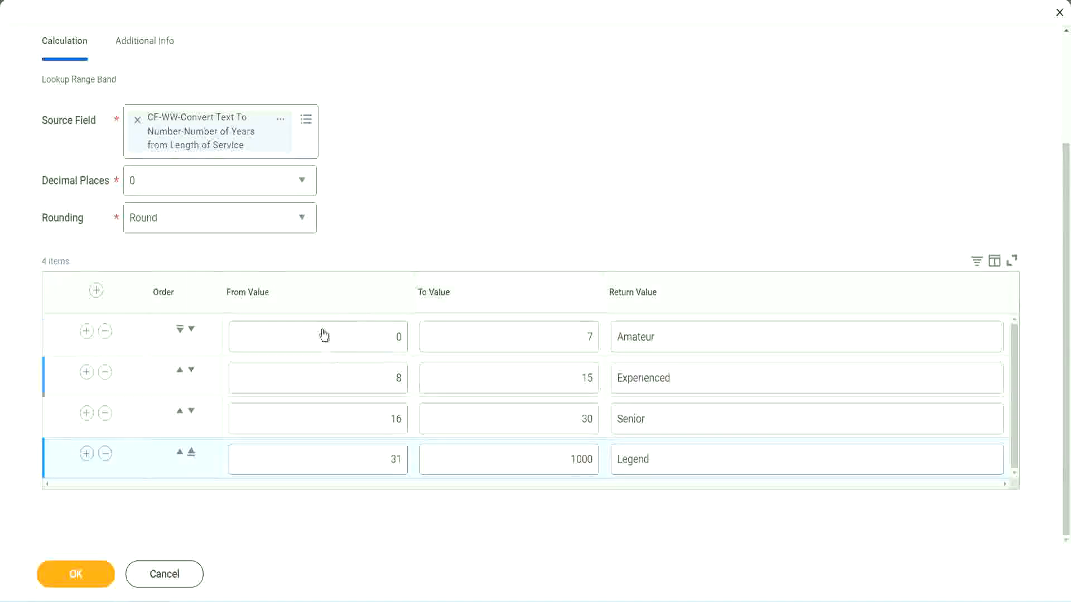
# Review the from, to and return values of the four range bands
pyautogui.click(695, 336)
pyautogui.press('Tab')
pyautogui.press('Tab')
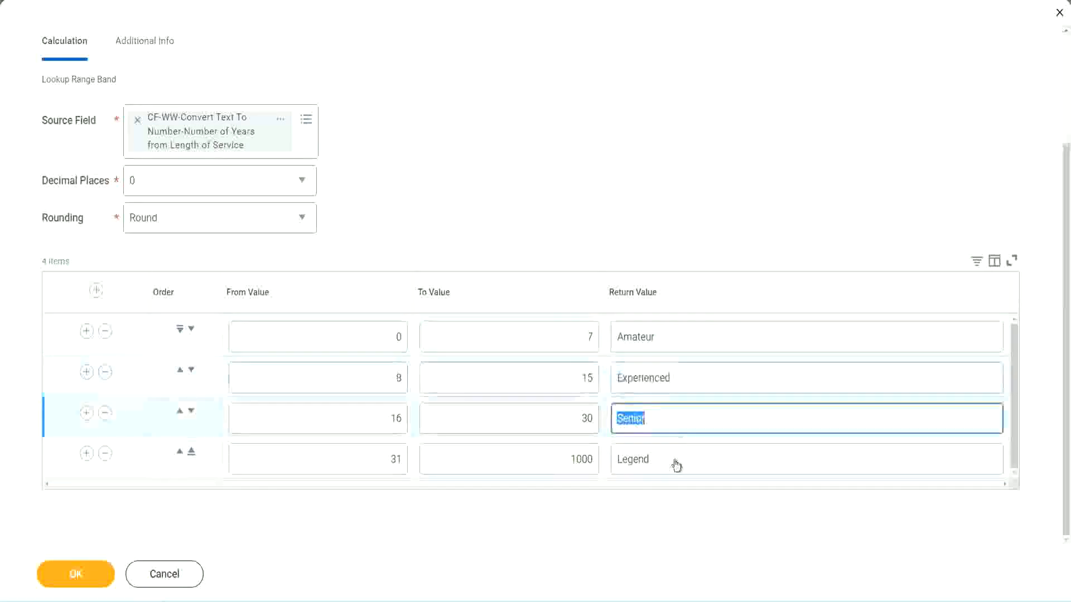
pyautogui.press('Tab')
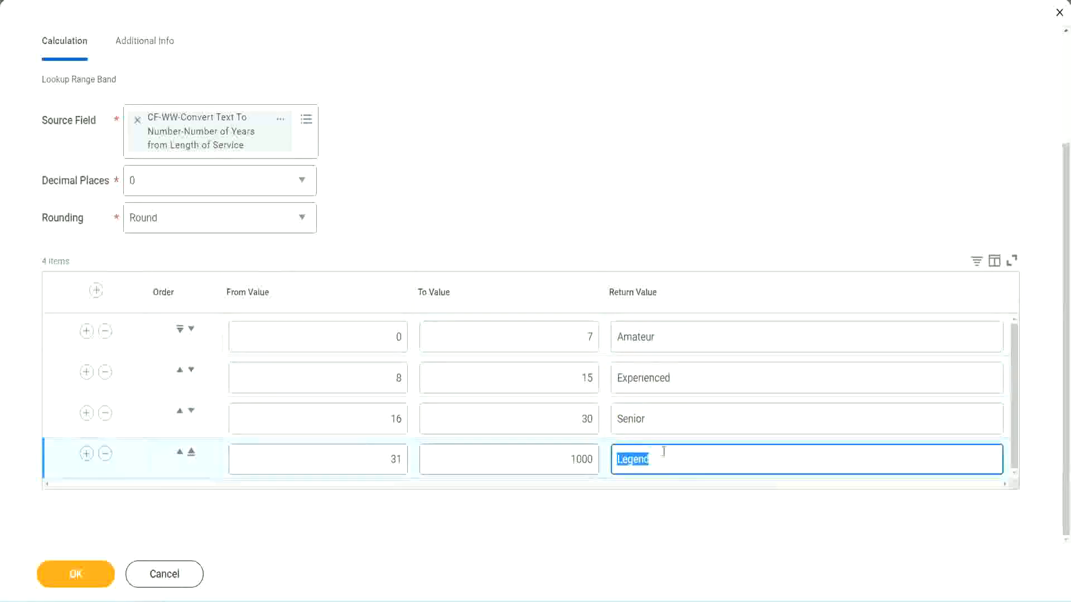
pyautogui.click(339, 342)
pyautogui.click(548, 329)
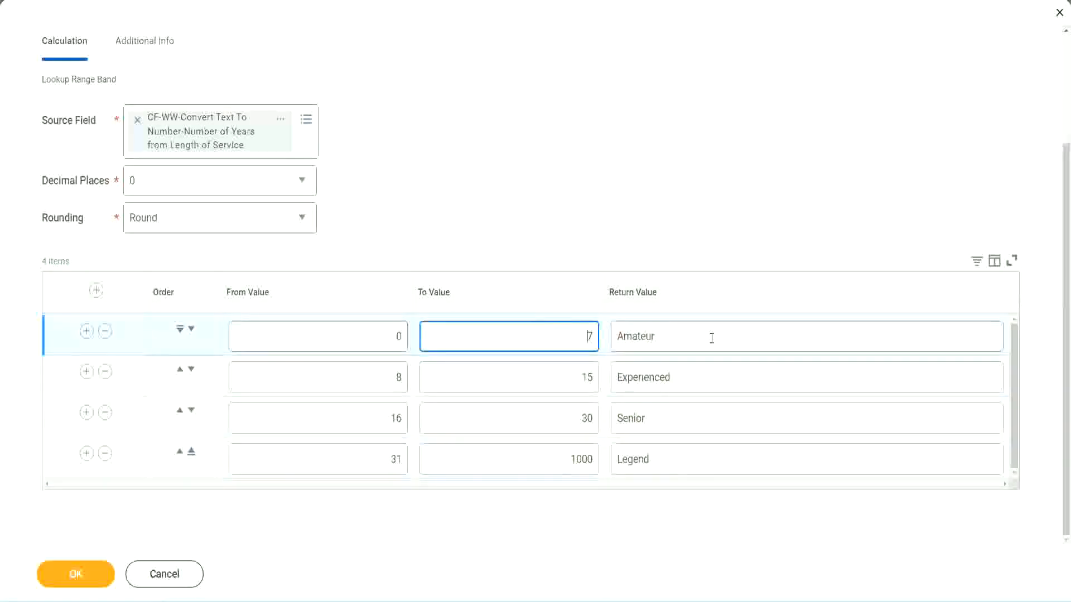
pyautogui.click(710, 337)
pyautogui.click(693, 376)
pyautogui.click(681, 426)
pyautogui.click(673, 460)
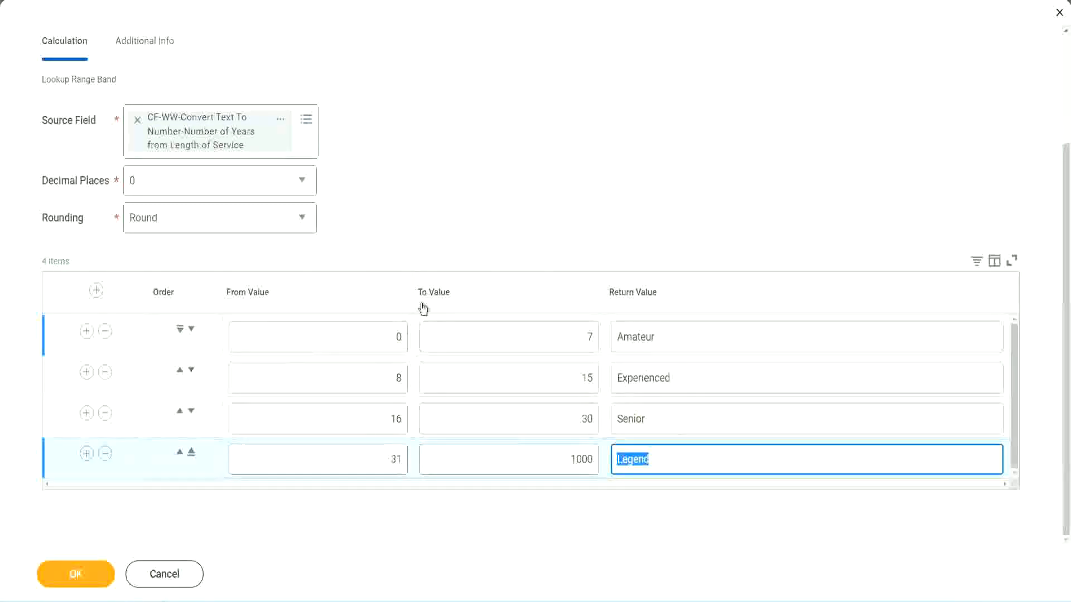
pyautogui.click(497, 237)
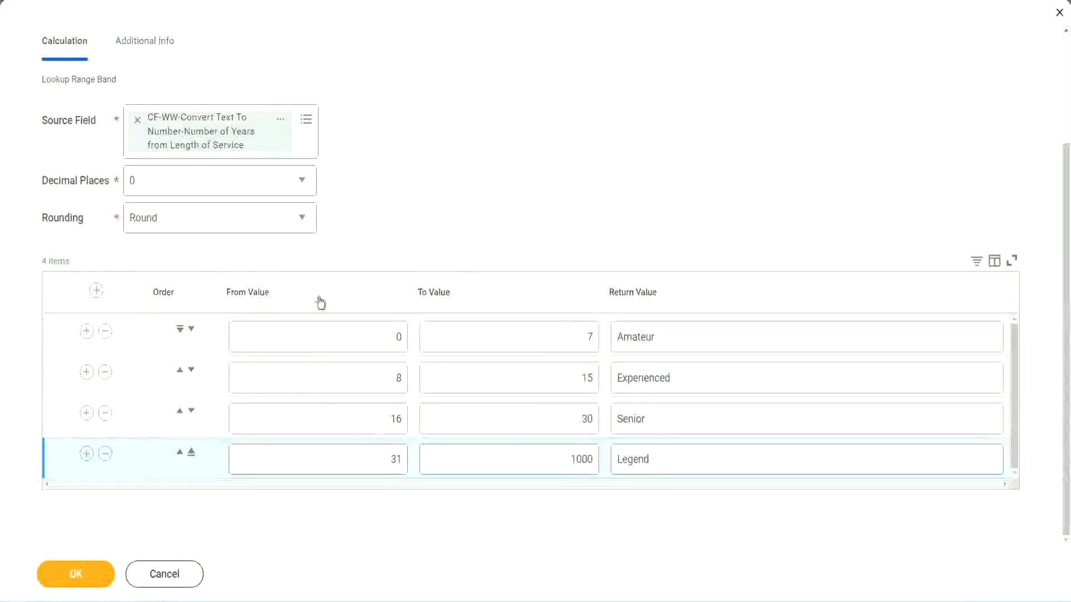
# Save the Lookup Range Band calculated field and bring up the options for its name link on the confirmation page
pyautogui.click(74, 573)
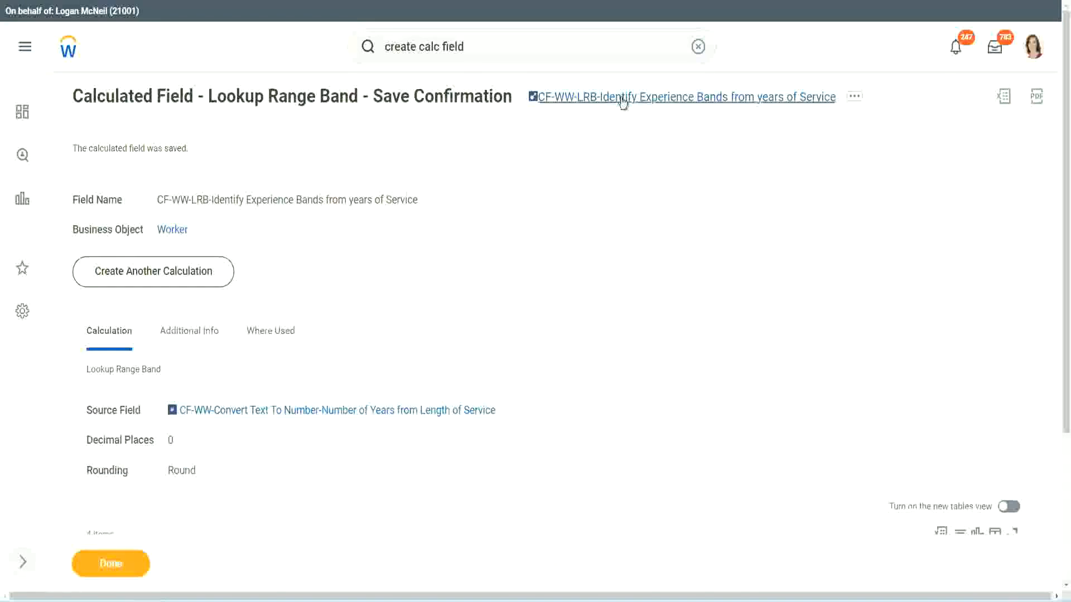
pyautogui.rightClick(620, 106)
pyautogui.click(635, 161)
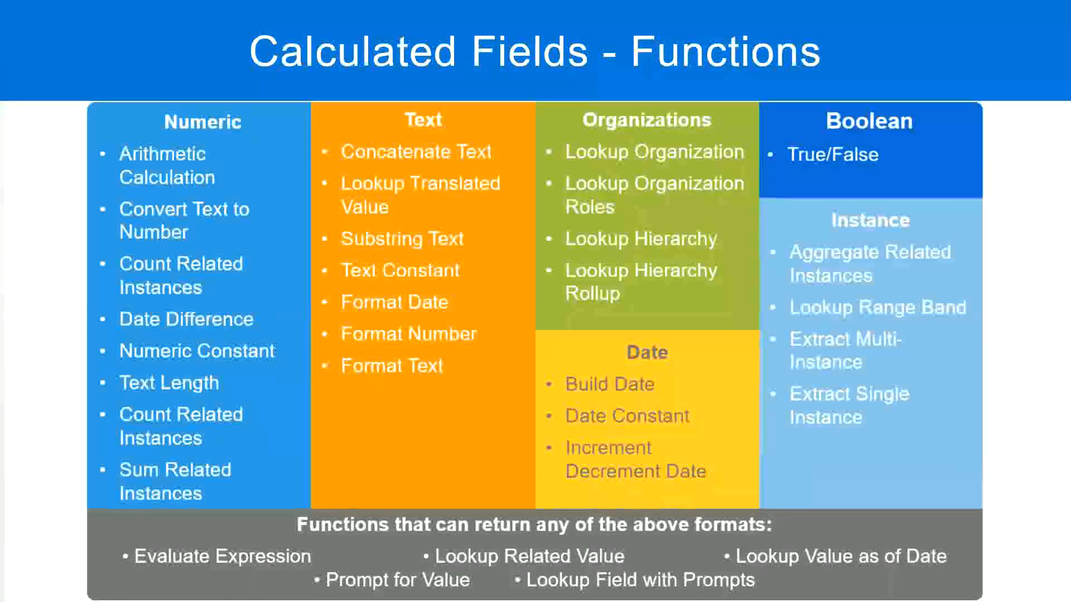
# Switch to the Notepad++ notes and add 10,000 USD a few lines below the Field 5 expression
pyautogui.hotkey('alt', 'Tab')
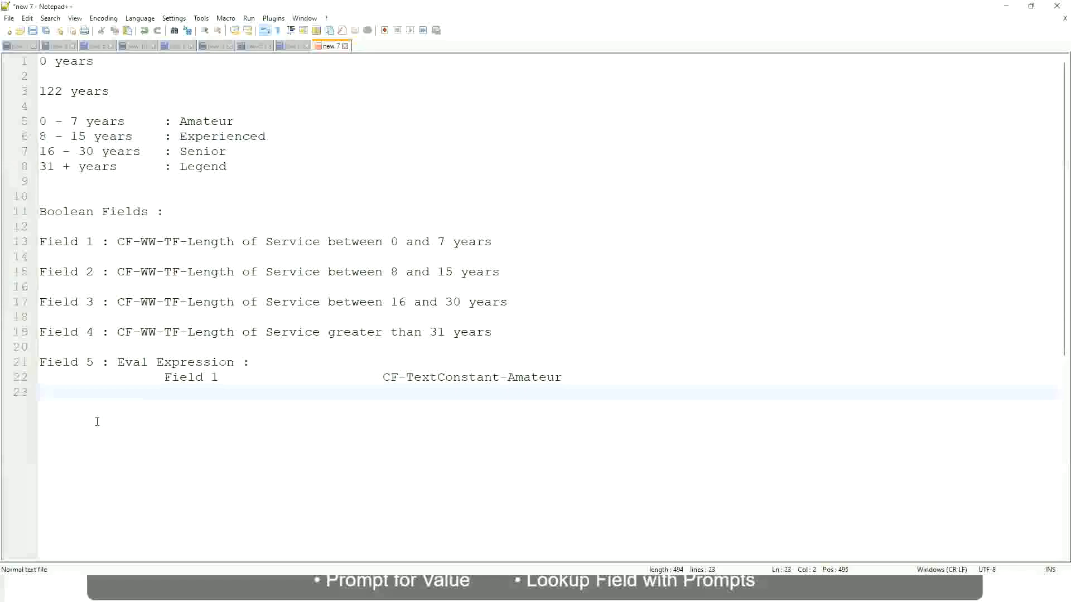
pyautogui.press('Return')
pyautogui.press('Return')
pyautogui.press('Return')
pyautogui.press('Left')
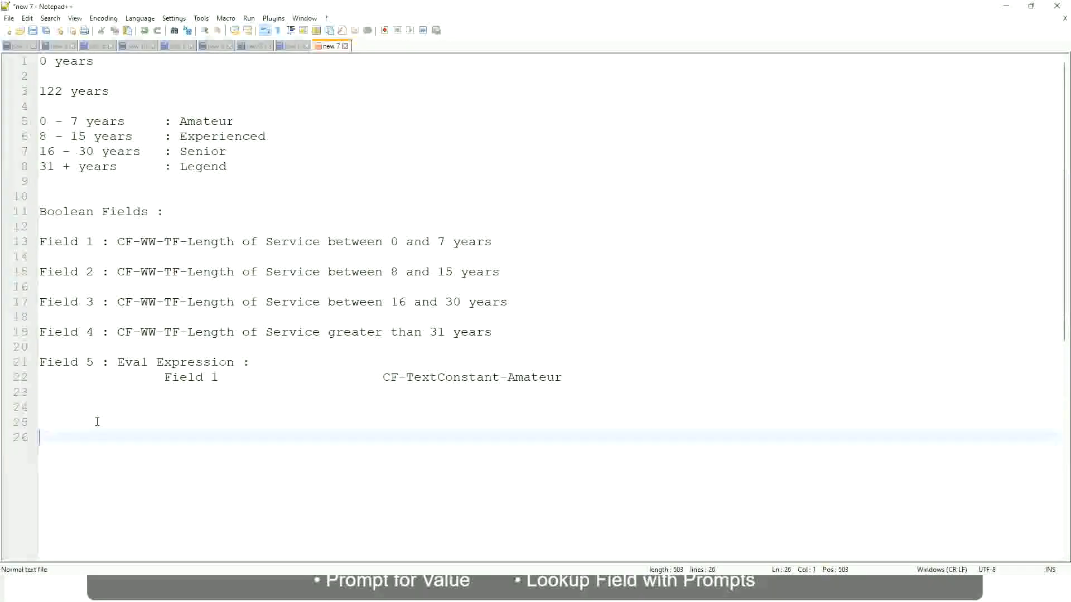
pyautogui.write('10,000 USD')
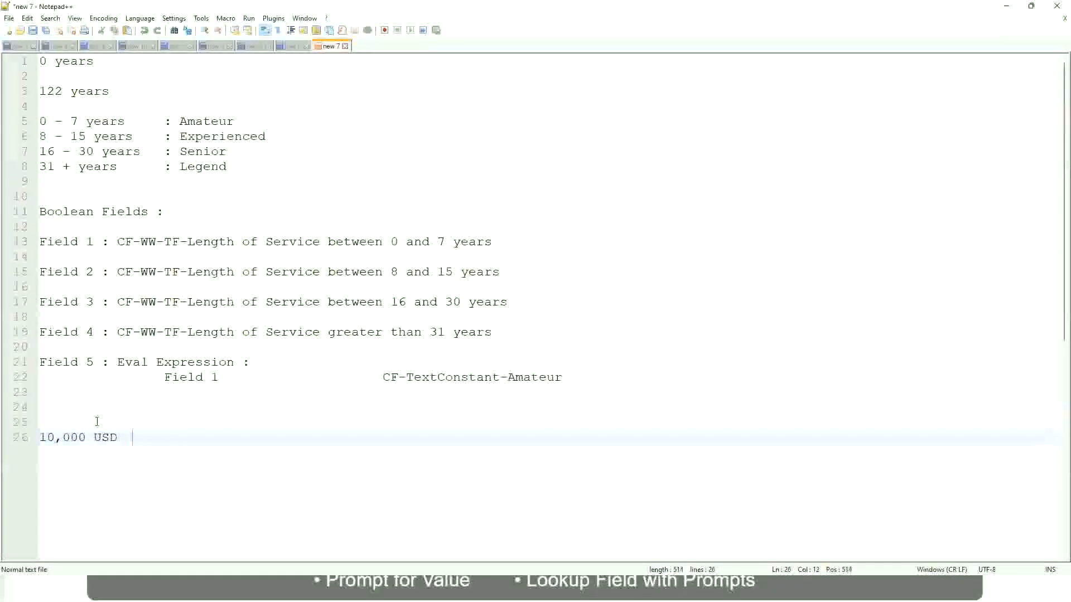
# Add 1,000,000 USD on the same line as 10,000 USD, separated by a wide gap
pyautogui.press('Tab')
pyautogui.press('Tab')
pyautogui.press('Tab')
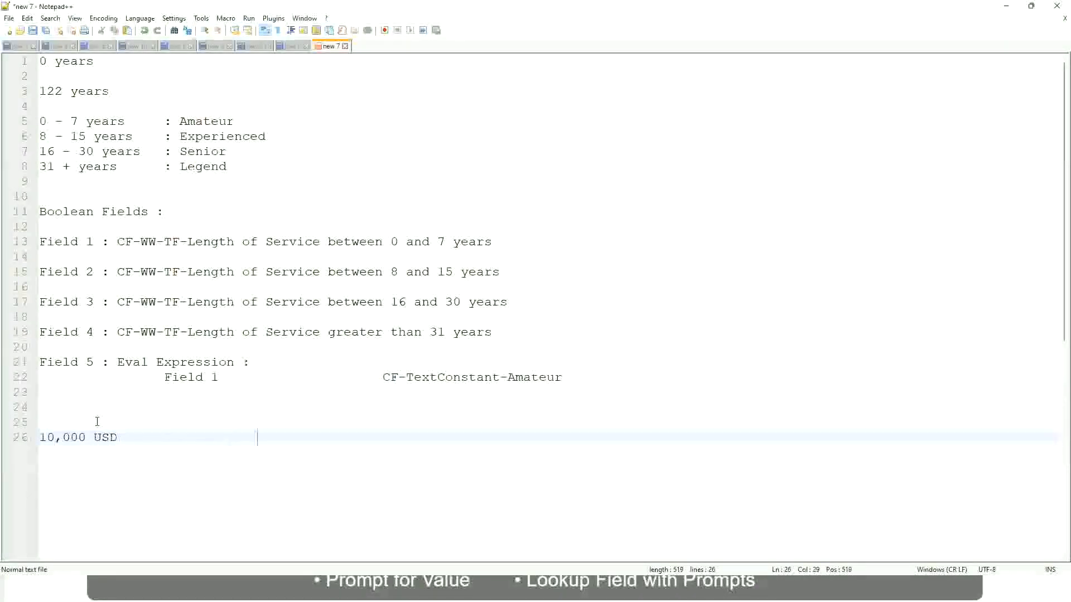
pyautogui.write('1,000,000')
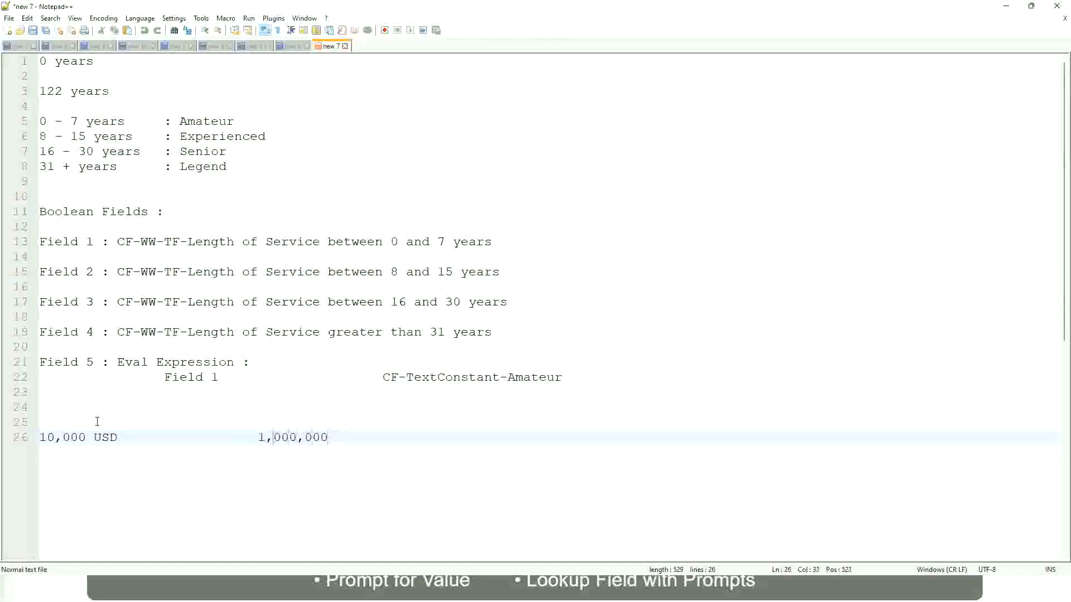
pyautogui.press('Left')
pyautogui.press('Left')
pyautogui.press('Left')
pyautogui.press('Left')
pyautogui.press('Left')
pyautogui.press('Right')
pyautogui.press('Right')
pyautogui.press('Right')
pyautogui.press('Right')
pyautogui.press('Right')
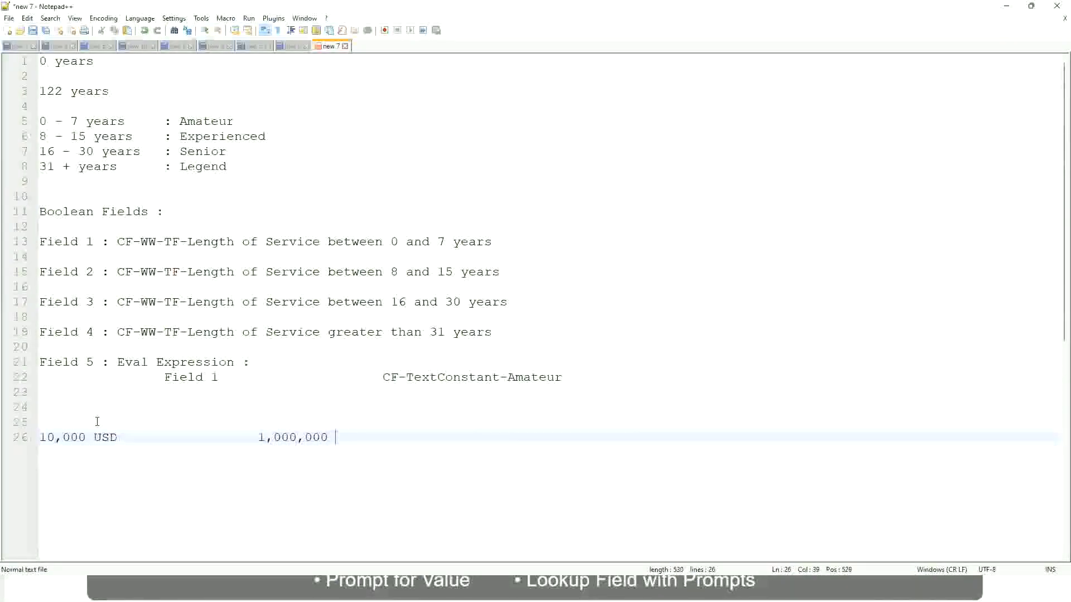
pyautogui.write('USD')
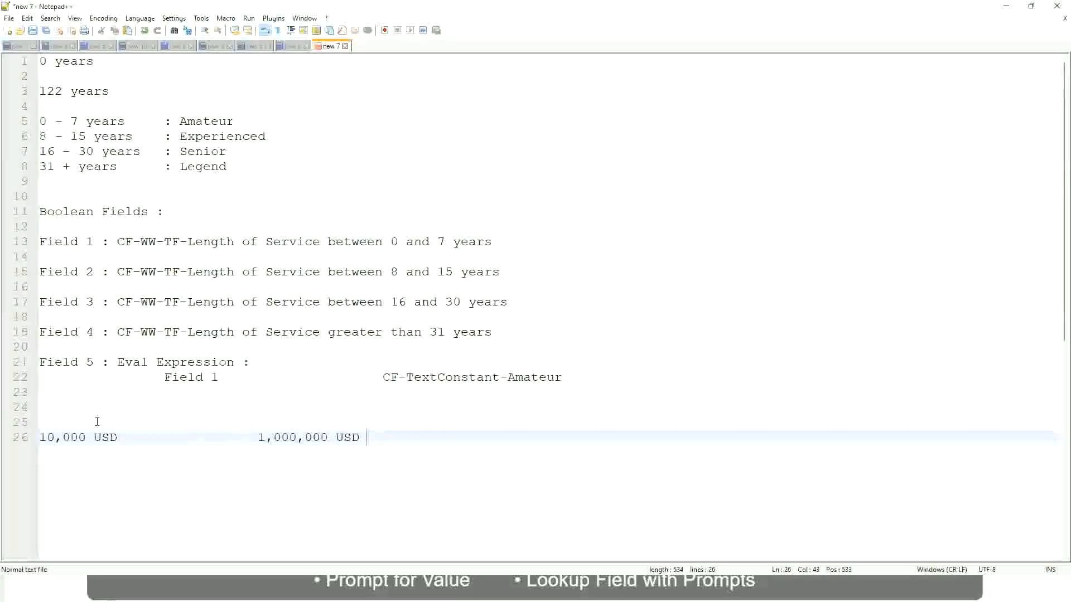
# Leave a blank line below the USD amounts and add the band "10 - 50,000 : Low"
pyautogui.press('Return')
pyautogui.press('Return')
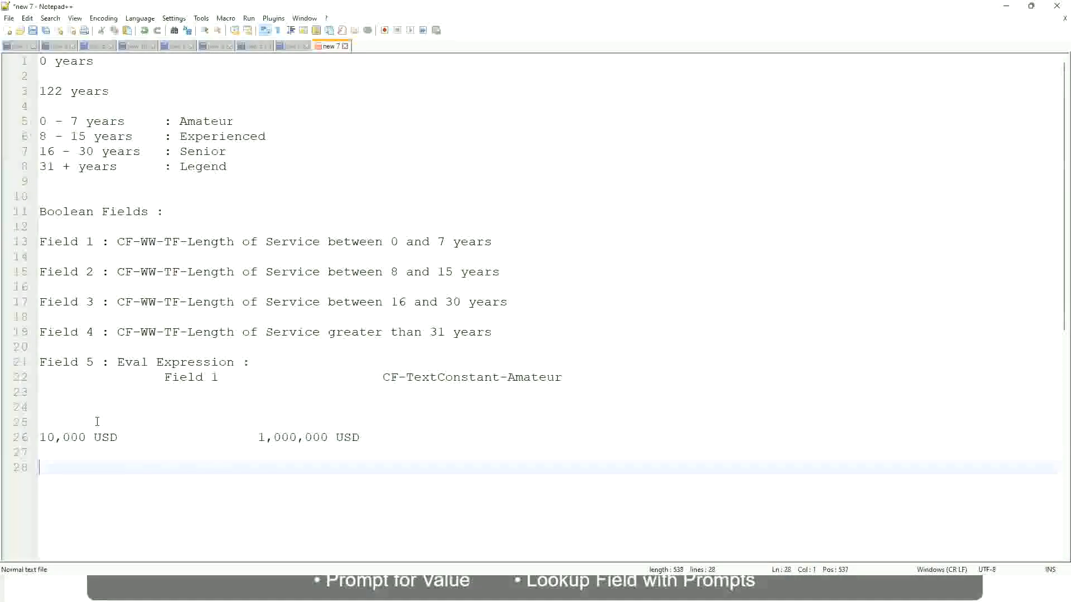
pyautogui.write('10 - 50,000')
pyautogui.press('Tab')
pyautogui.press('Tab')
pyautogui.press('Tab')
pyautogui.press('Tab')
pyautogui.write(': Low')
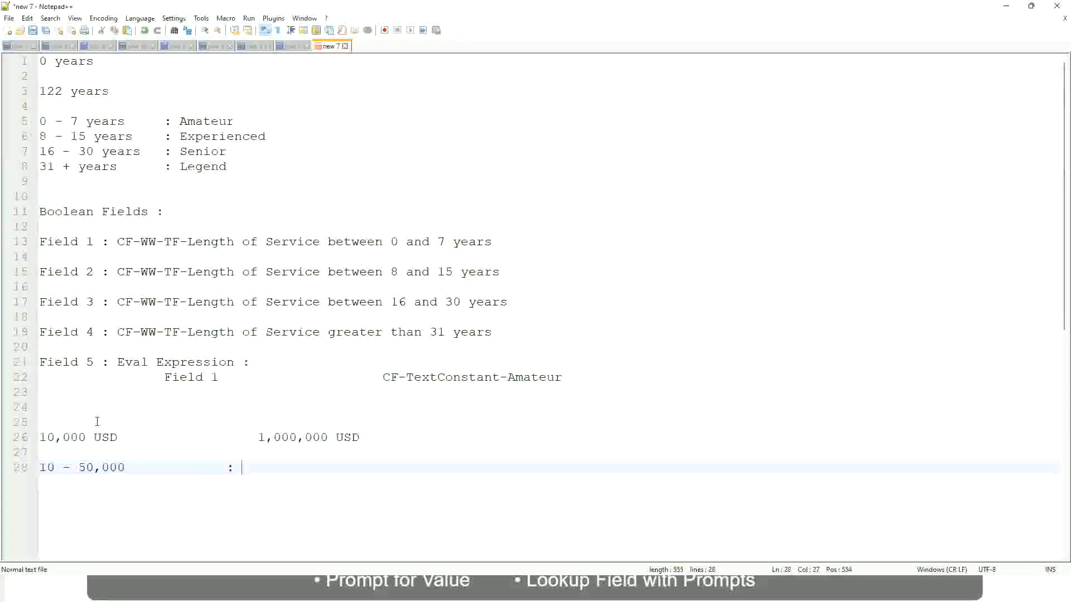
# Add the band "50,001 - 150,000 : Medium" directly below the Low band, with its label aligned
pyautogui.press('Return')
pyautogui.press('Return')
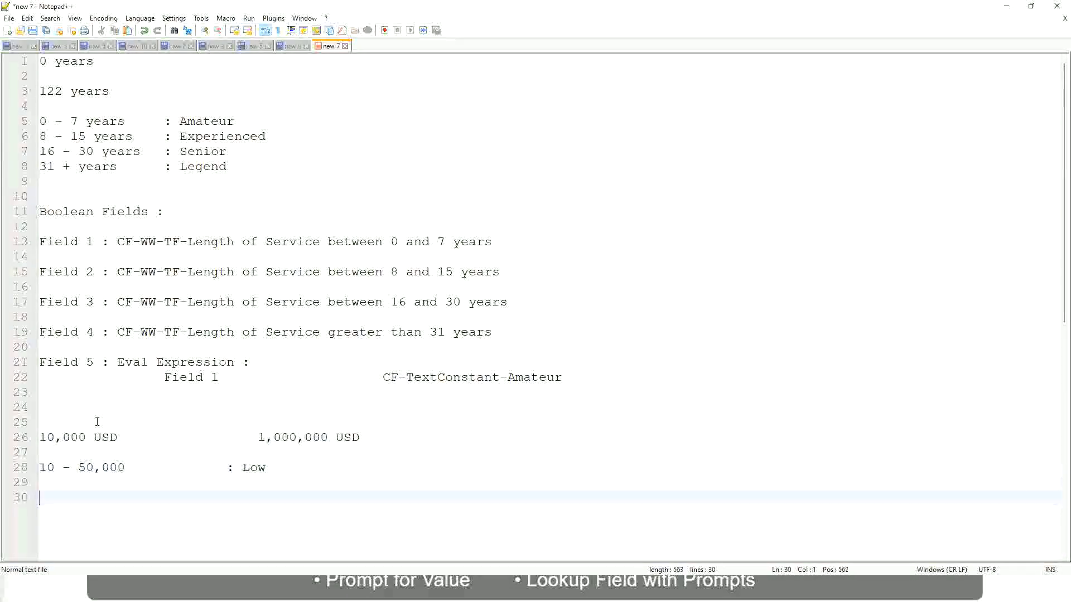
pyautogui.press('Up')
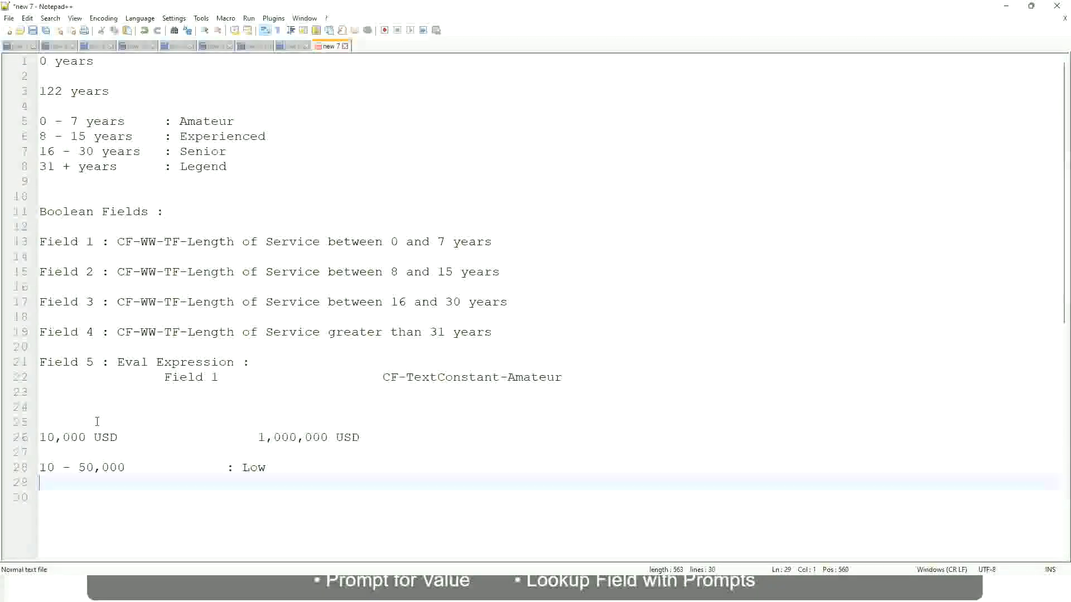
pyautogui.write('50,001 ')
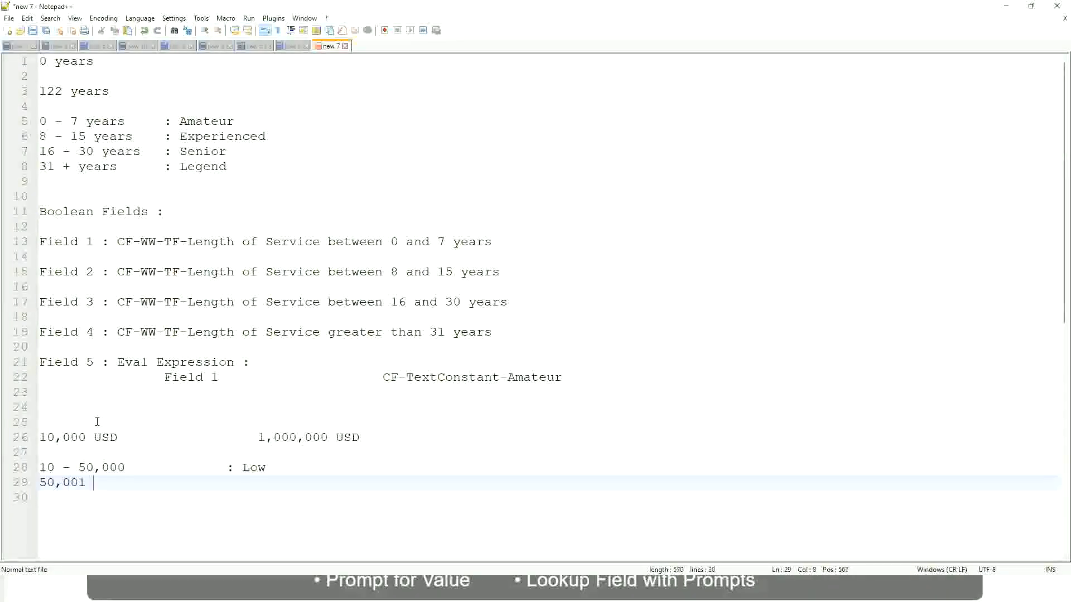
pyautogui.write('- 150,000')
pyautogui.press('Tab')
pyautogui.press('Tab')
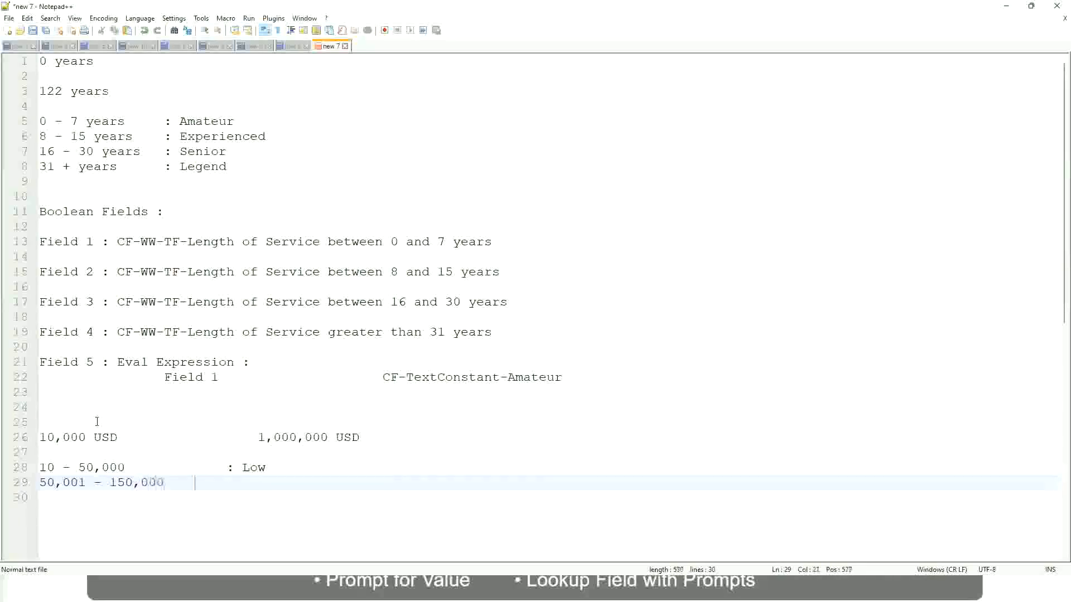
pyautogui.write(': Med')
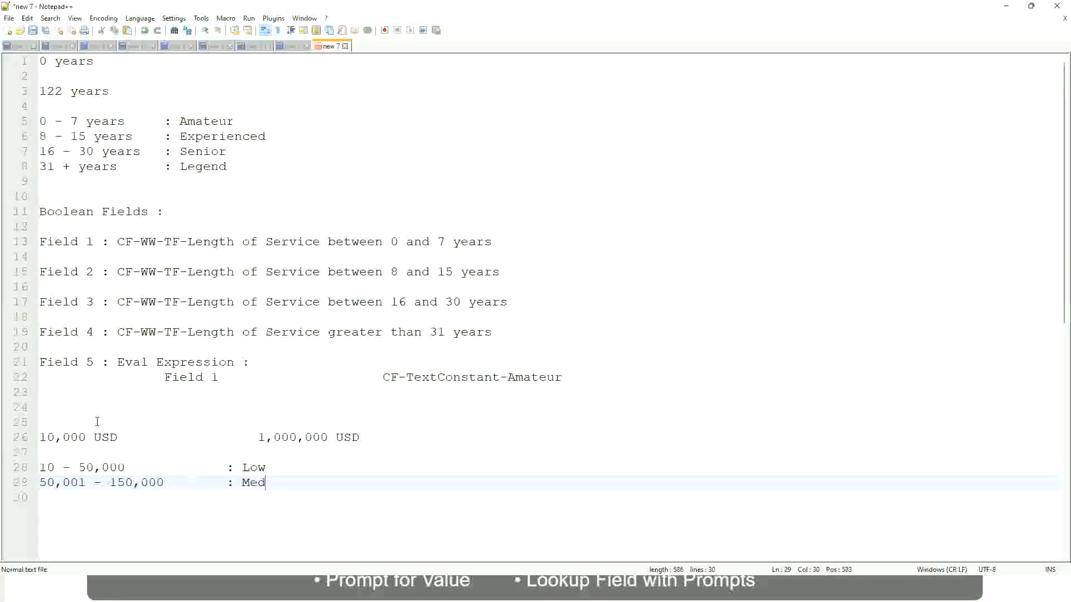
pyautogui.write('ium')
pyautogui.press('Return')
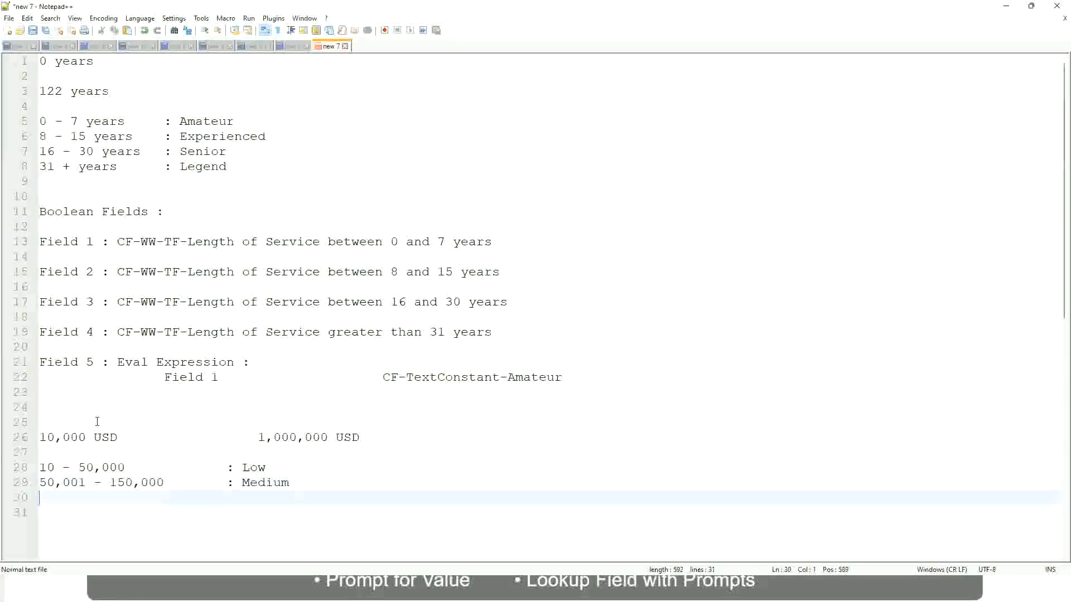
# Add the band "> 150,000 : High" below the Medium band, with its label aligned
pyautogui.write('> 150,000')
pyautogui.press('Tab')
pyautogui.press('Tab')
pyautogui.press('Tab')
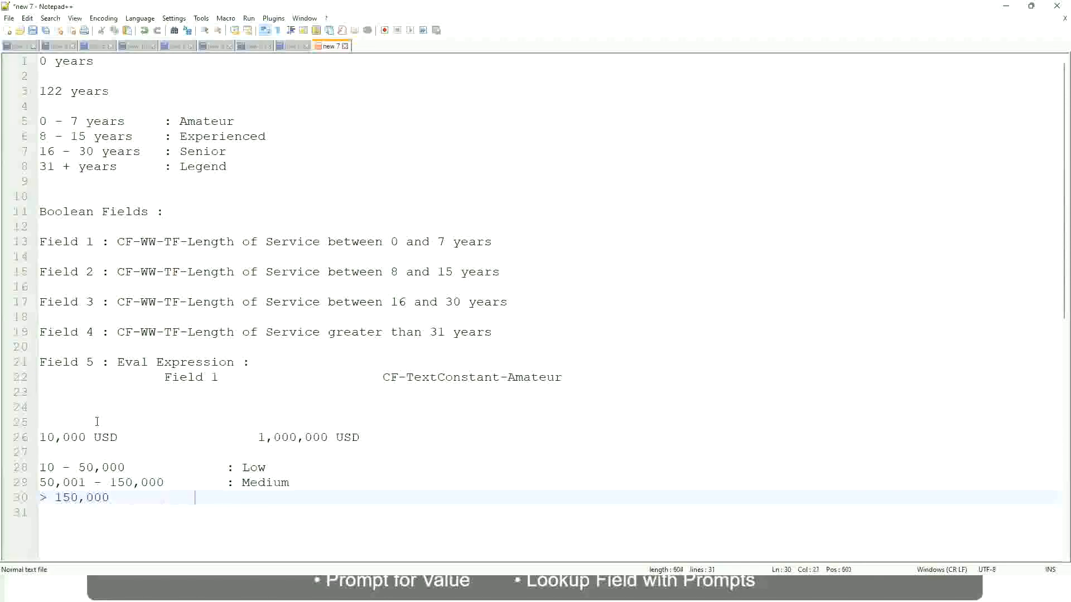
pyautogui.press('Tab')
pyautogui.write(': High')
# Review the two USD amounts against the Low, Medium and High band lines in the notes
pyautogui.click(35, 437)
pyautogui.click(34, 437)
pyautogui.click(47, 437)
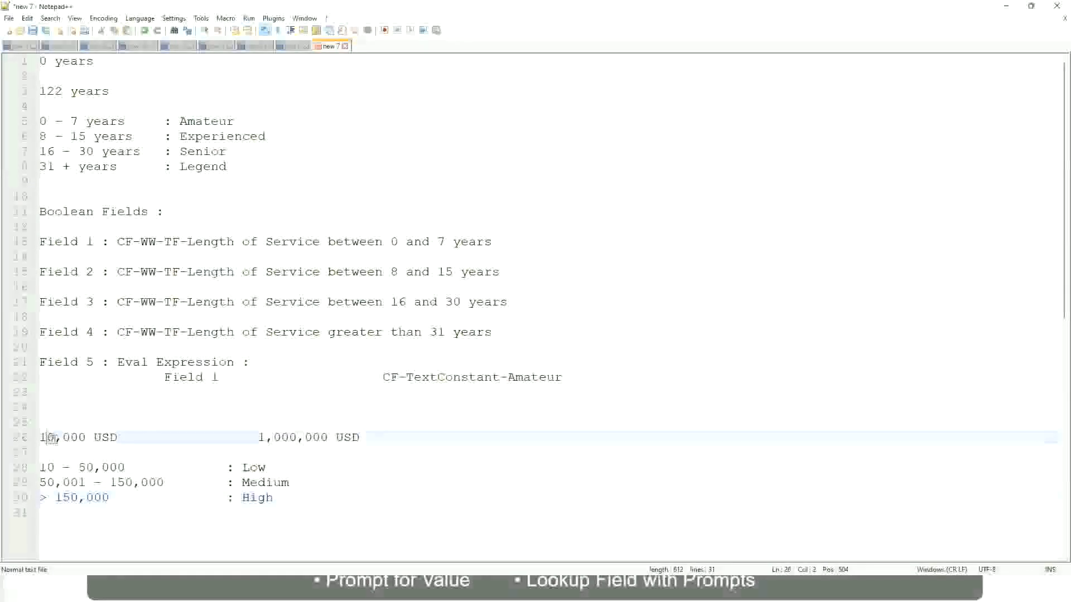
pyautogui.doubleClick(319, 438)
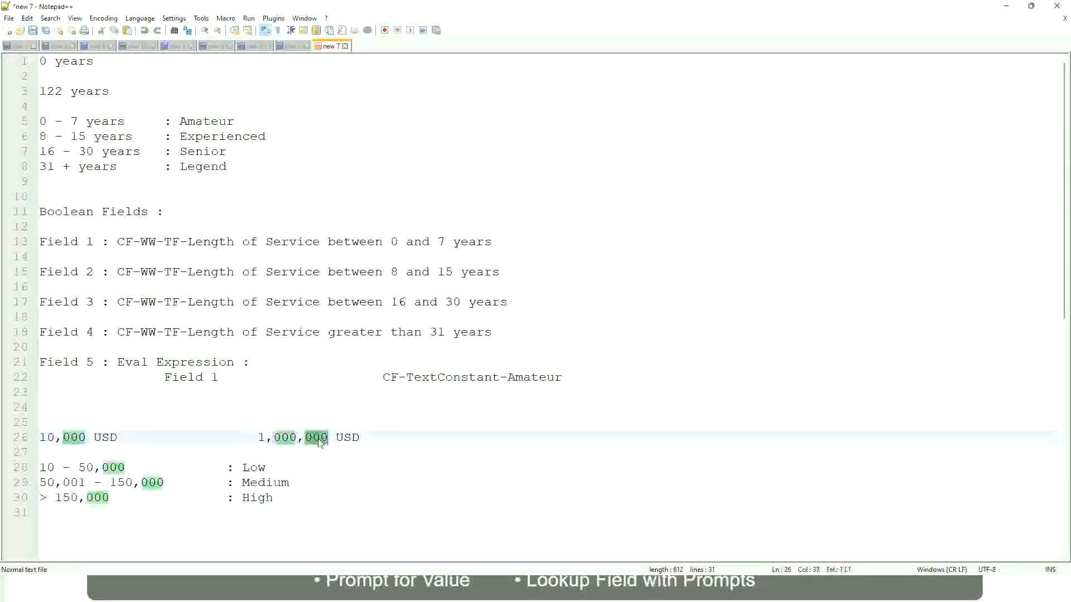
pyautogui.click(195, 483)
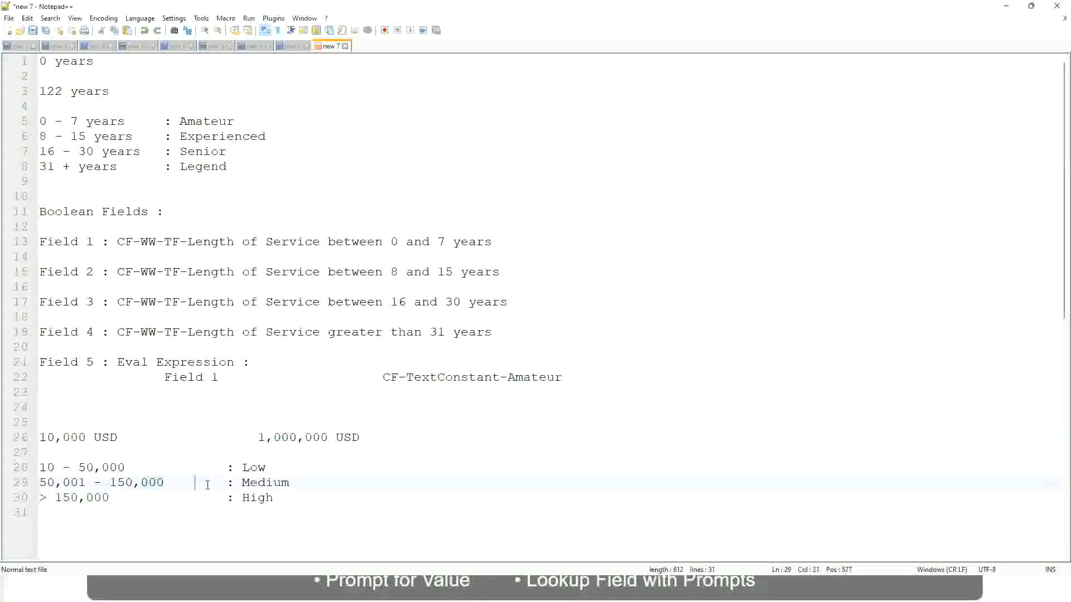
pyautogui.click(33, 437)
pyautogui.click(330, 439)
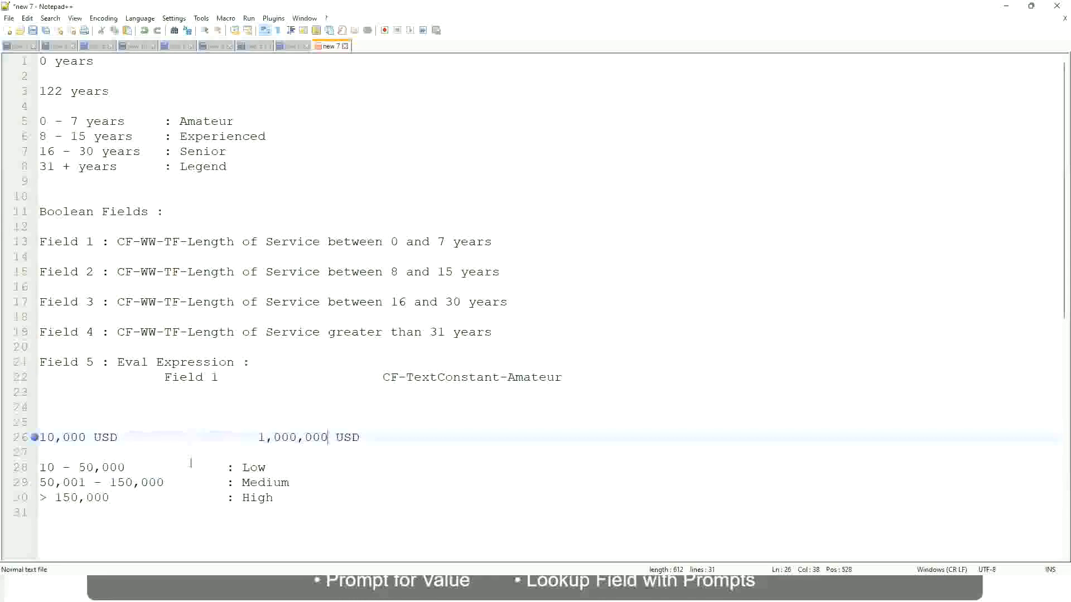
pyautogui.click(257, 469)
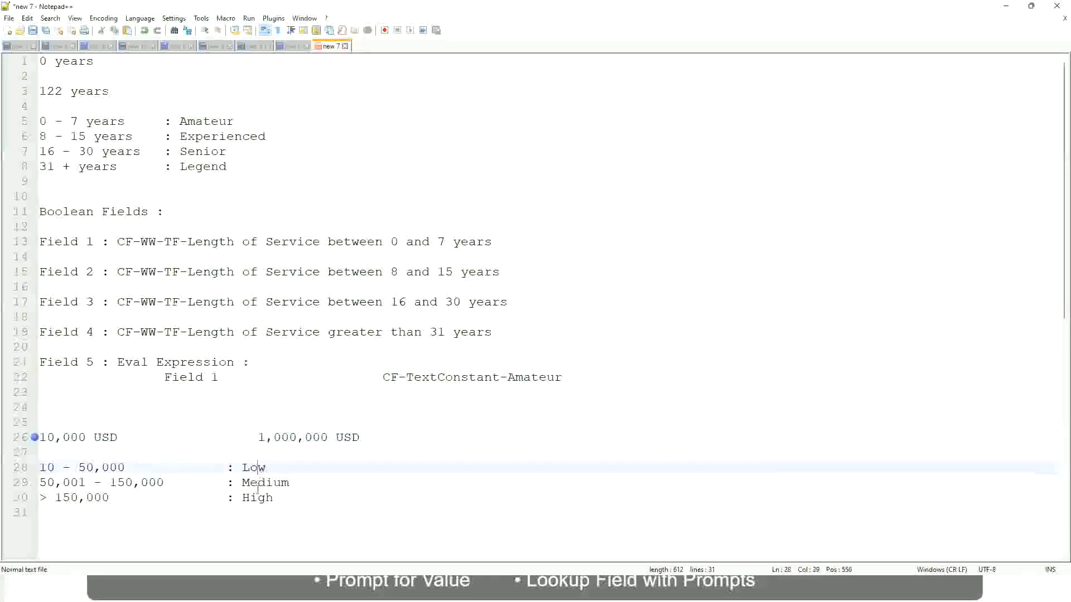
pyautogui.click(258, 498)
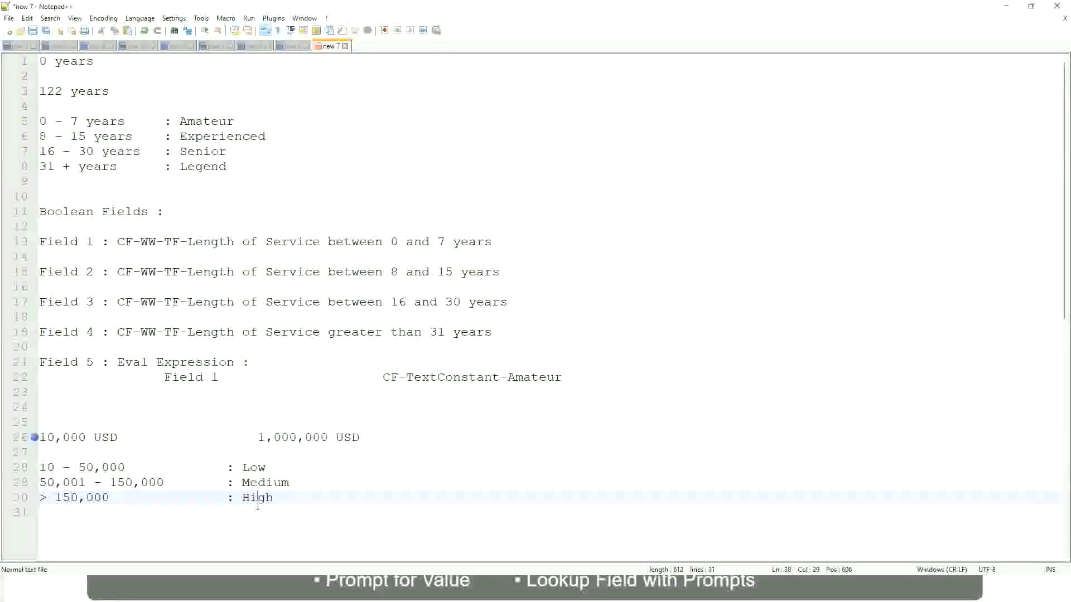
pyautogui.click(147, 451)
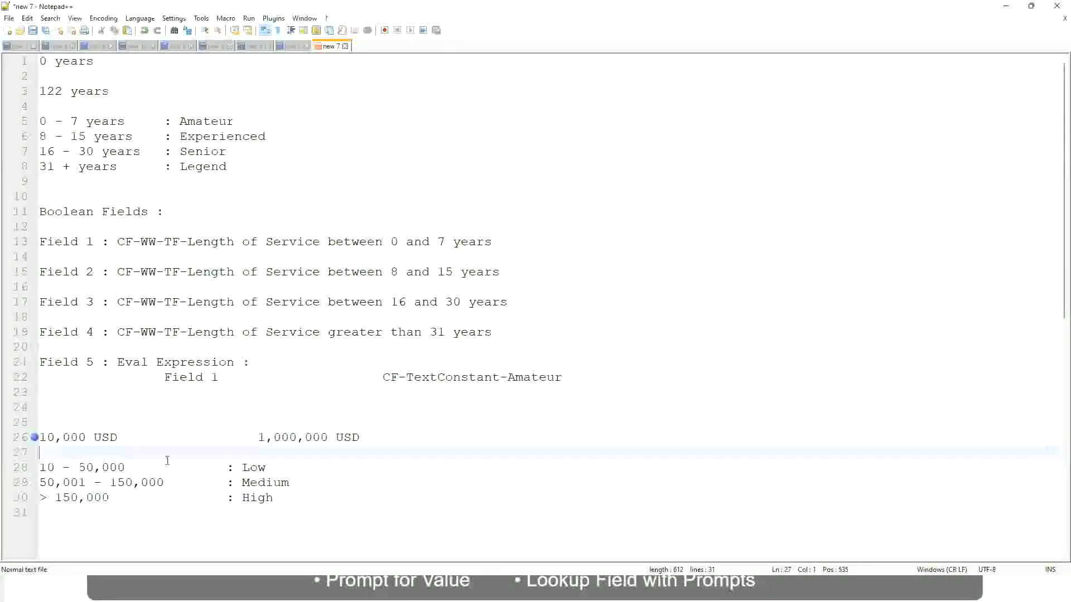
pyautogui.click(275, 496)
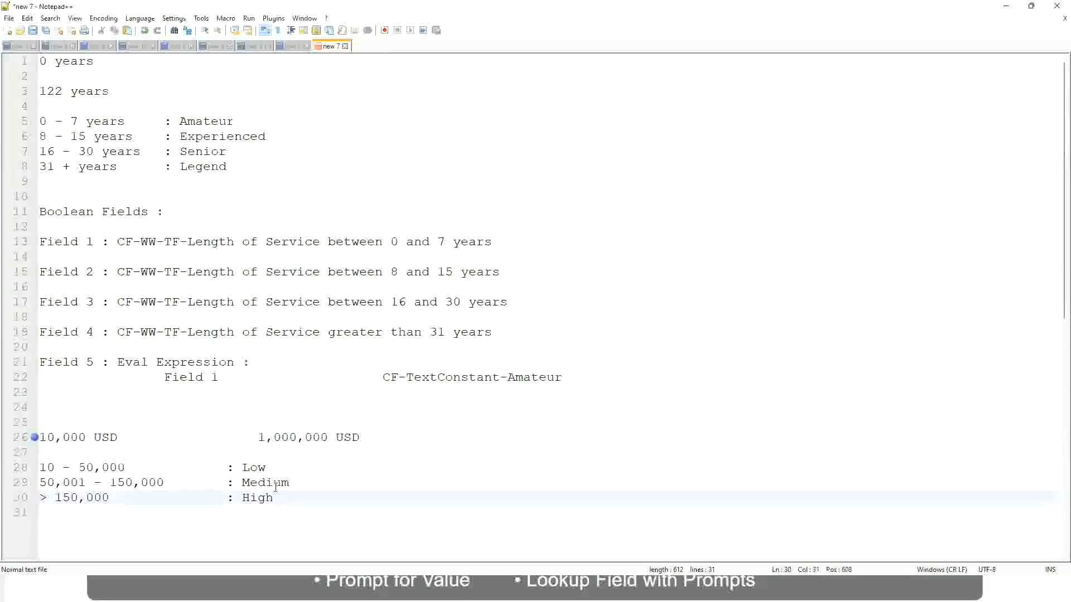